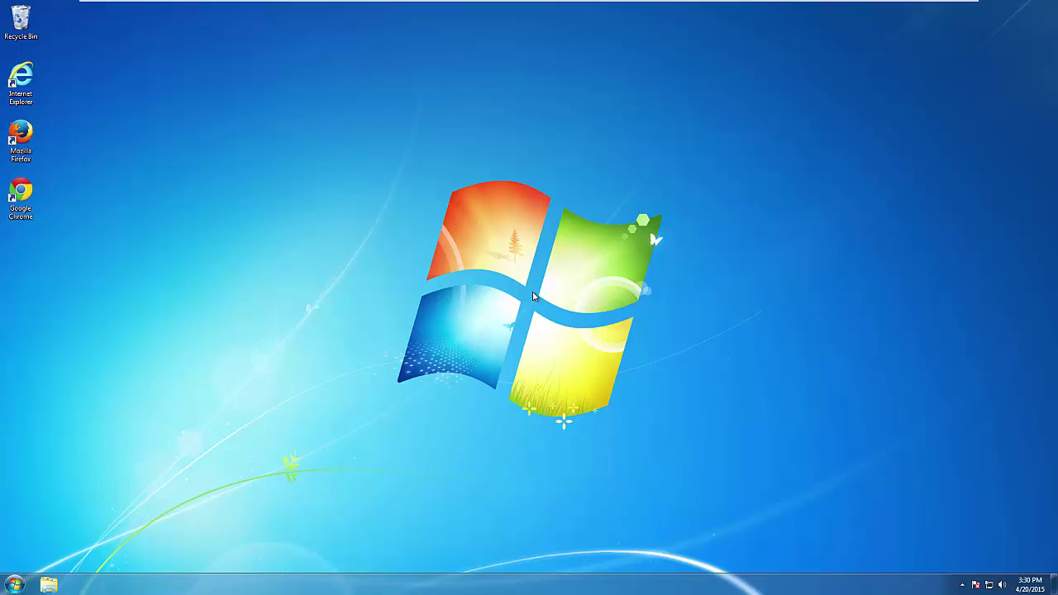
# Launch Internet Explorer maximized and start the Import and Export Settings wizard from Favorites.
pyautogui.doubleClick(23, 83)
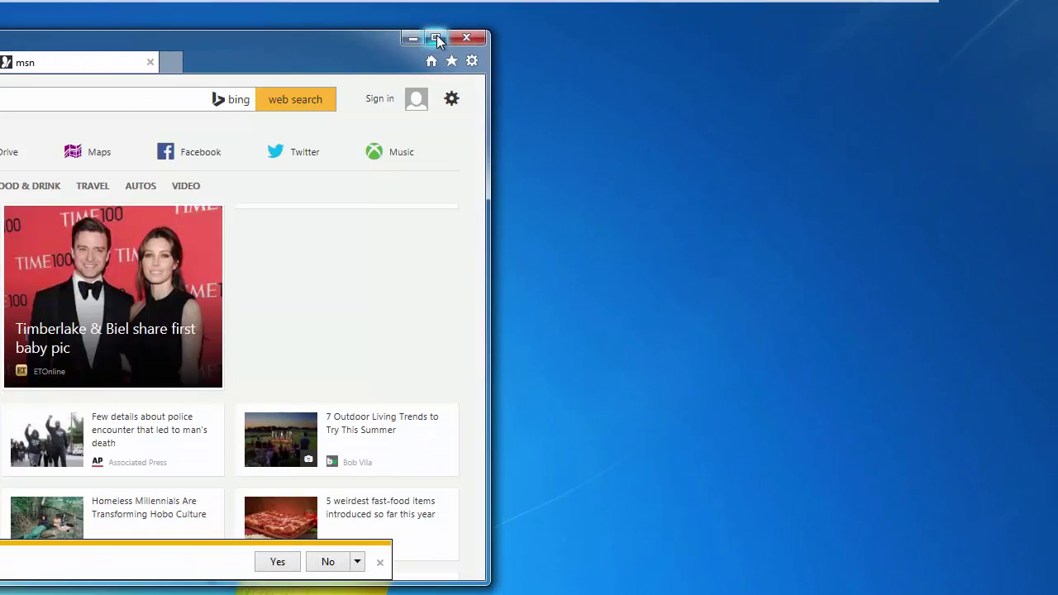
pyautogui.click(484, 34)
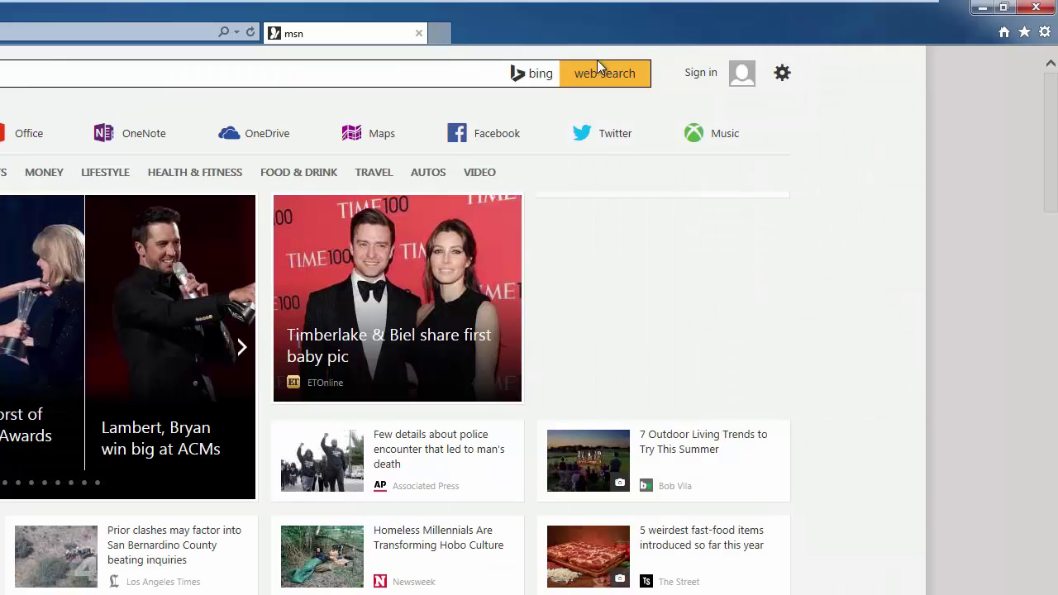
pyautogui.click(1025, 33)
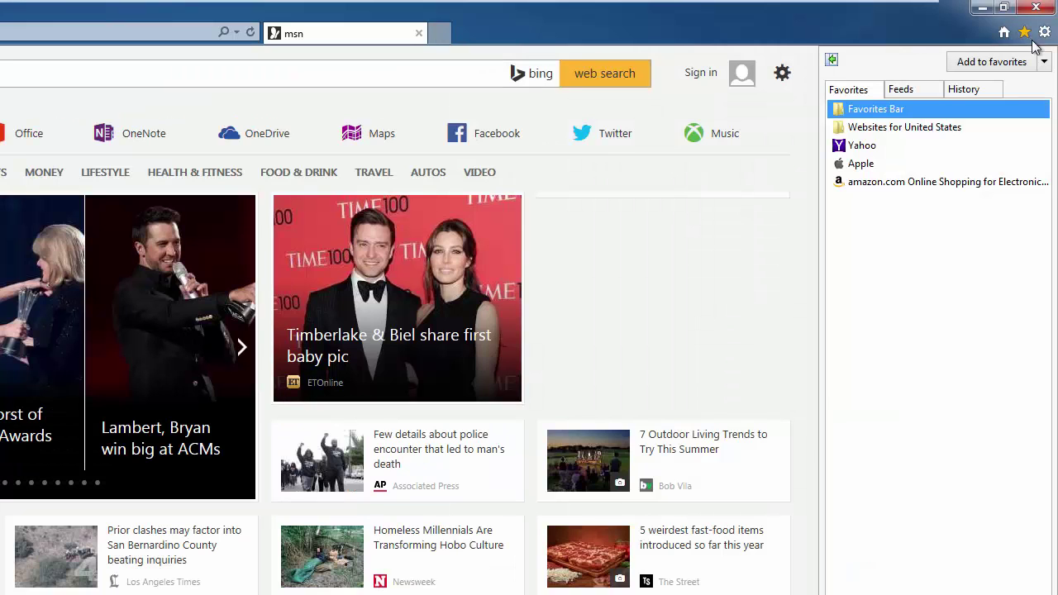
pyautogui.click(1045, 62)
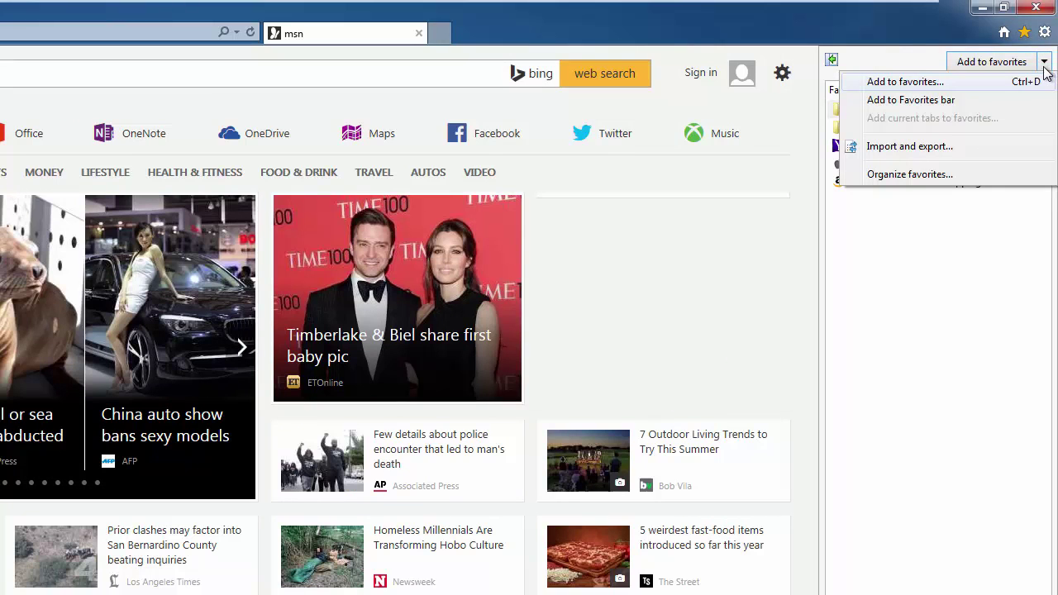
pyautogui.click(943, 149)
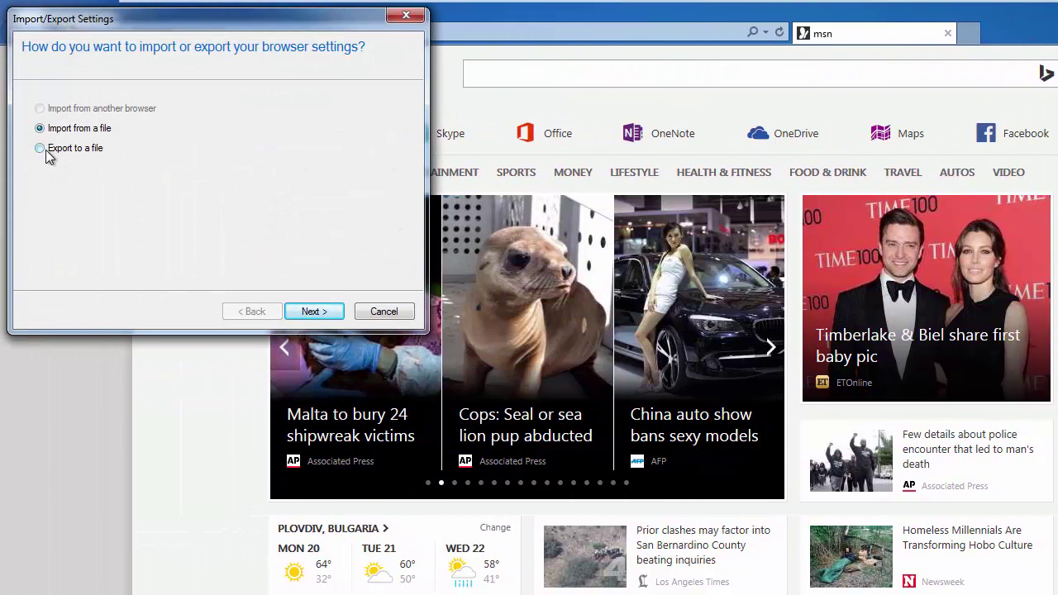
# Choose to export Favorites to a file, selecting the whole top-level Favorites folder.
pyautogui.click(317, 313)
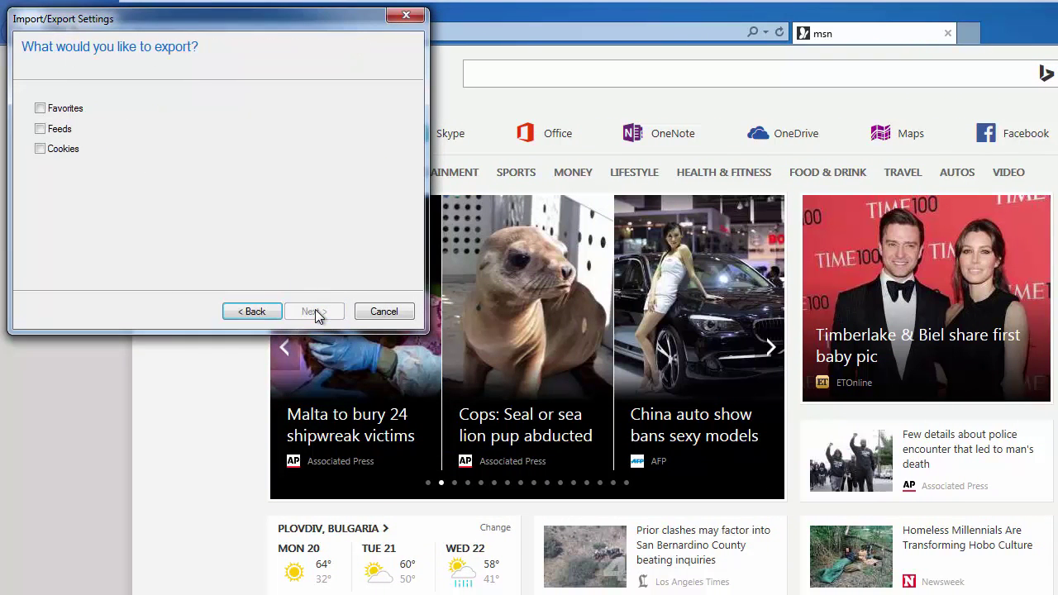
pyautogui.click(40, 109)
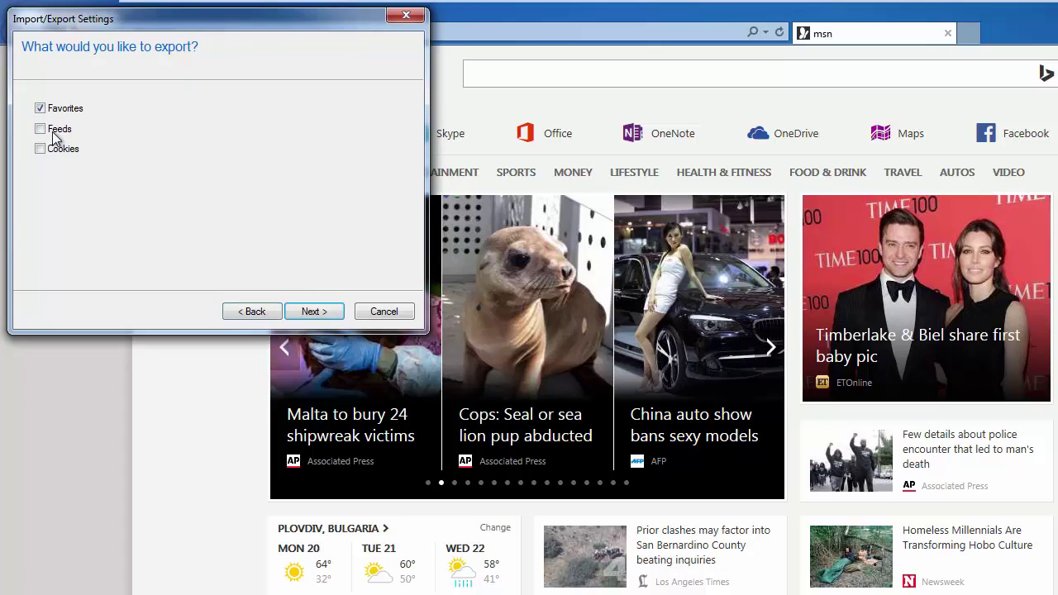
pyautogui.click(324, 310)
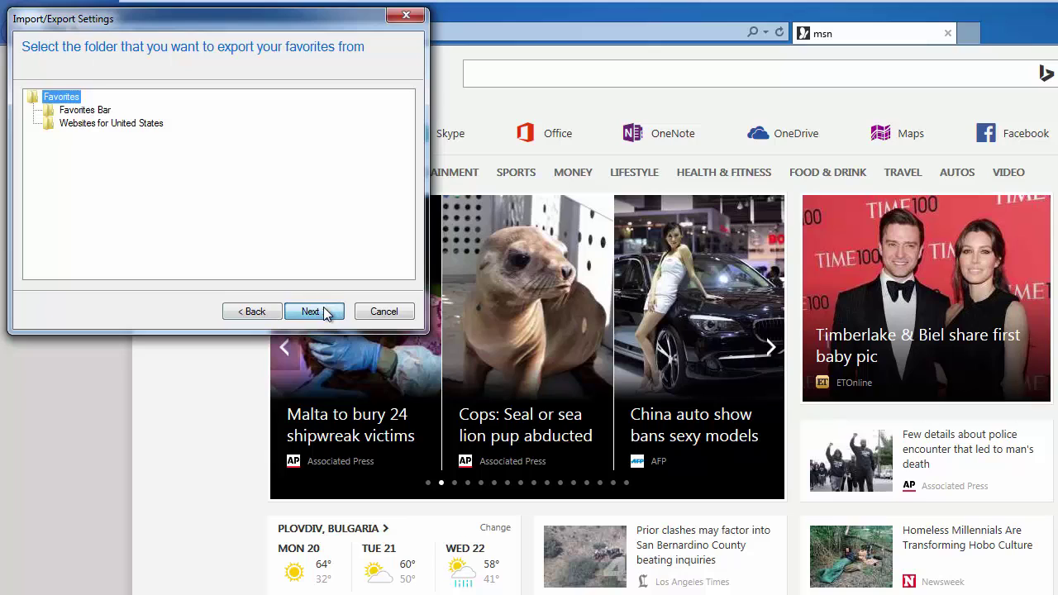
pyautogui.click(77, 114)
pyautogui.click(73, 124)
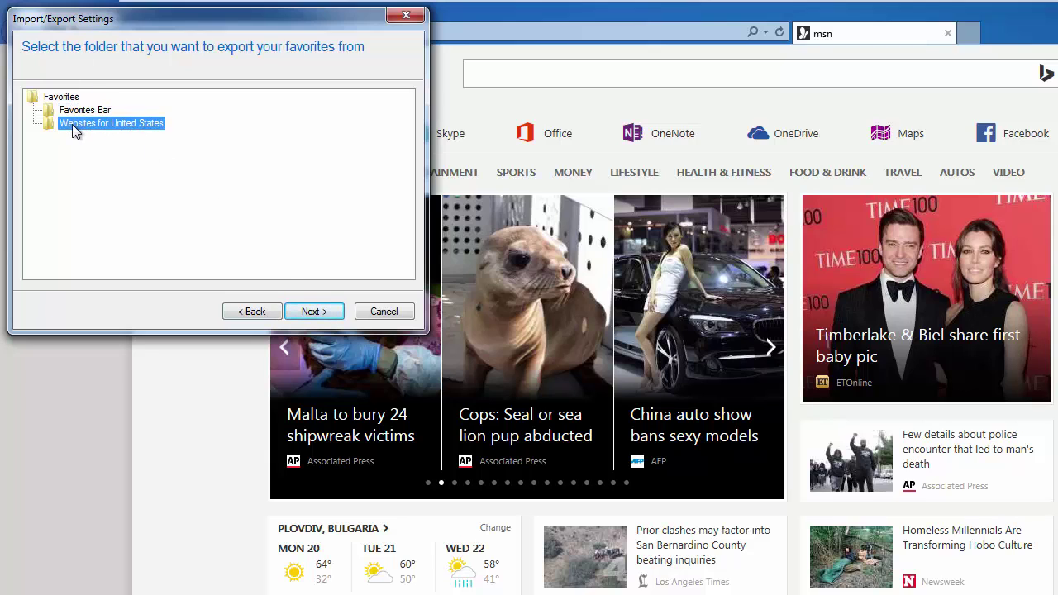
pyautogui.click(75, 115)
pyautogui.click(65, 98)
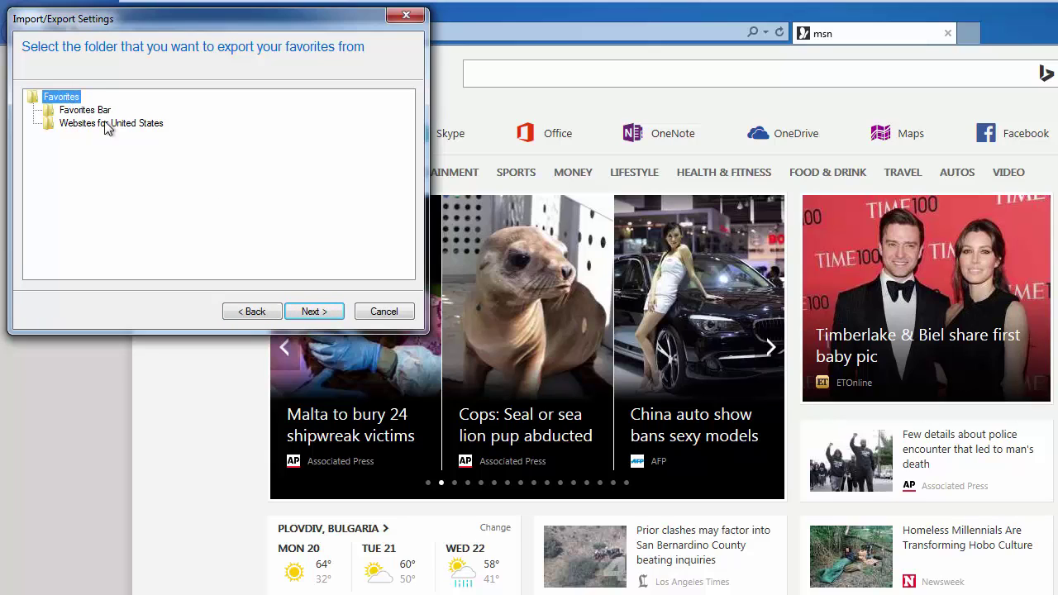
# Export the favorites to the Desktop as 'bookmark explore'.
pyautogui.click(315, 312)
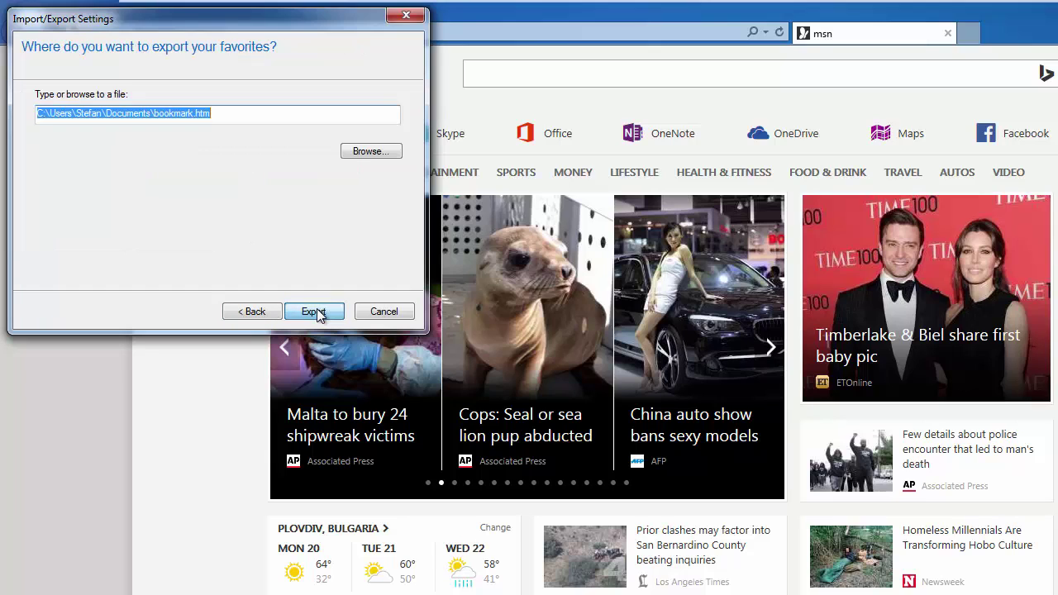
pyautogui.click(374, 153)
pyautogui.click(211, 394)
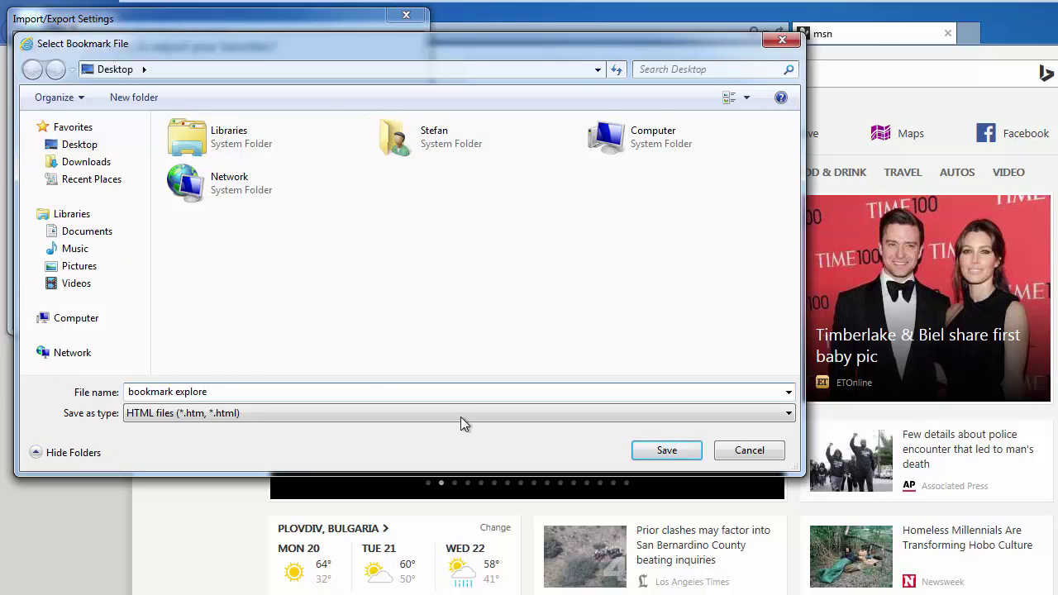
pyautogui.click(667, 451)
pyautogui.click(303, 314)
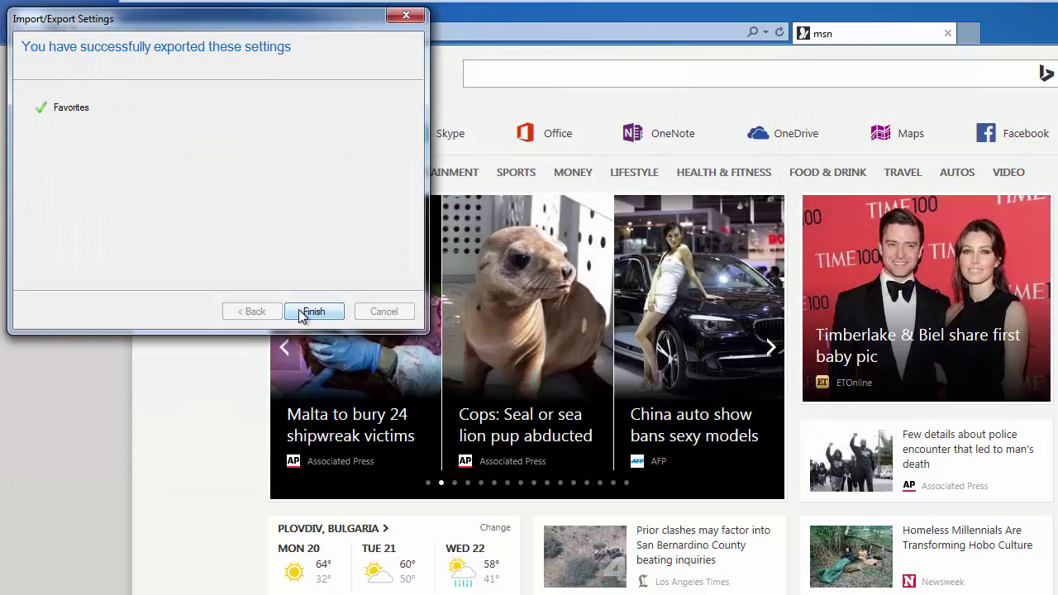
# Finish the export wizard and quit Internet Explorer with Alt+F4 to reveal the desktop.
pyautogui.click(307, 311)
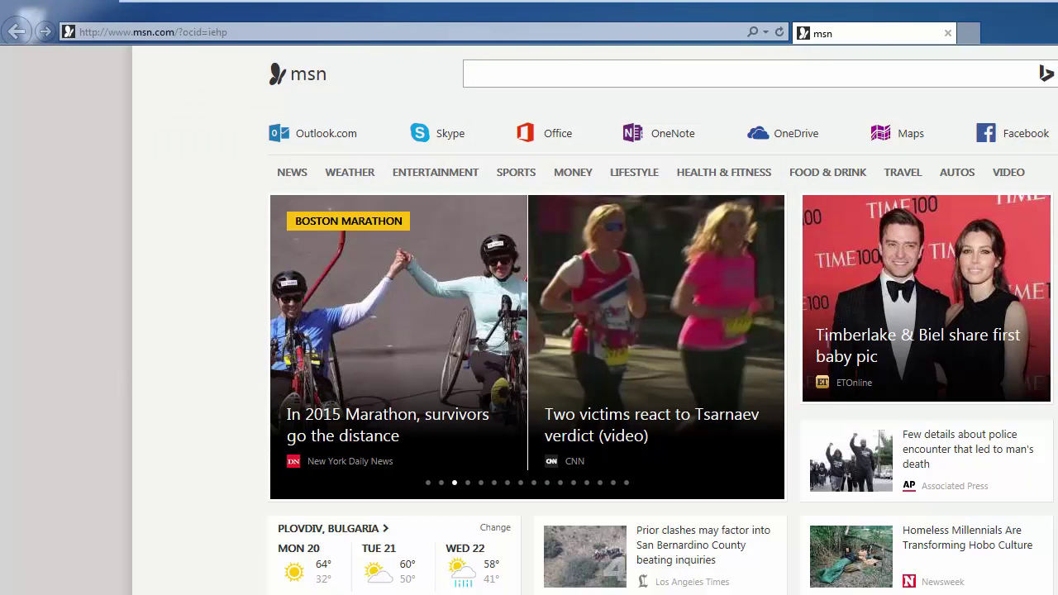
pyautogui.hotkey('alt', 'F4')
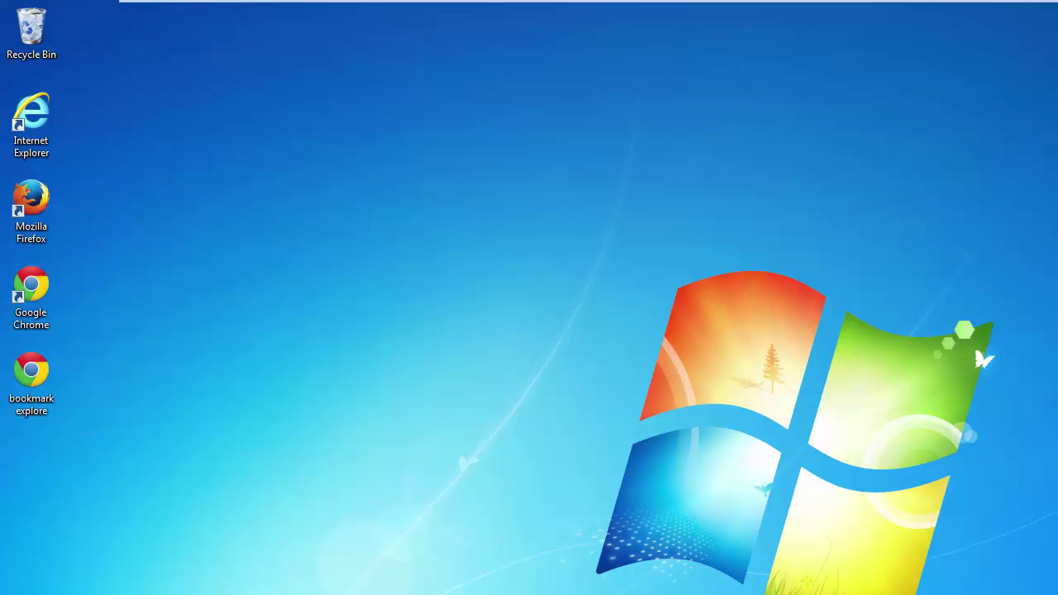
# Launch Google Chrome and open its Bookmark manager.
pyautogui.doubleClick(38, 295)
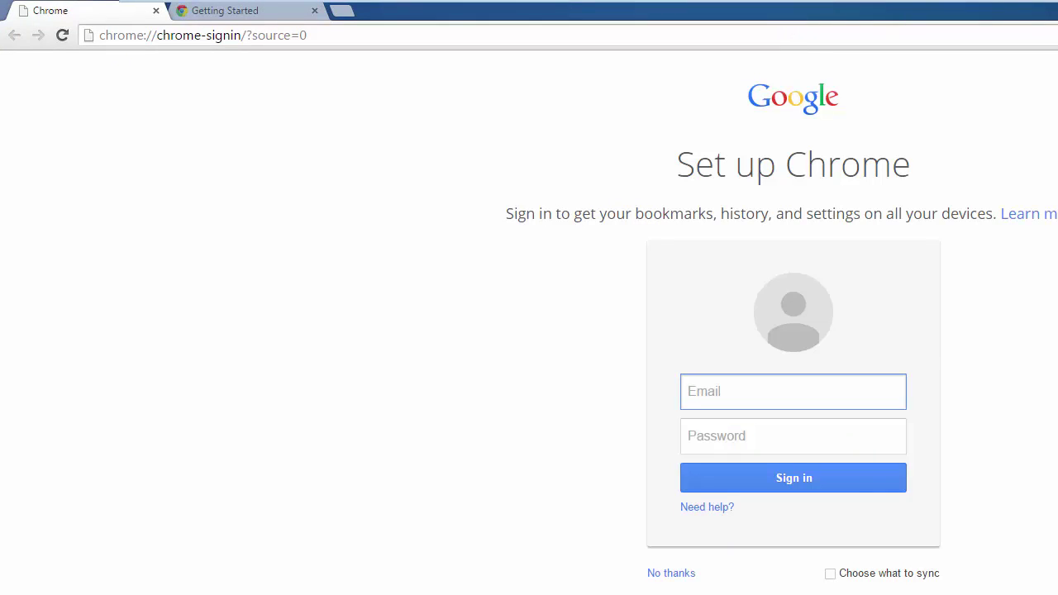
pyautogui.click(1045, 37)
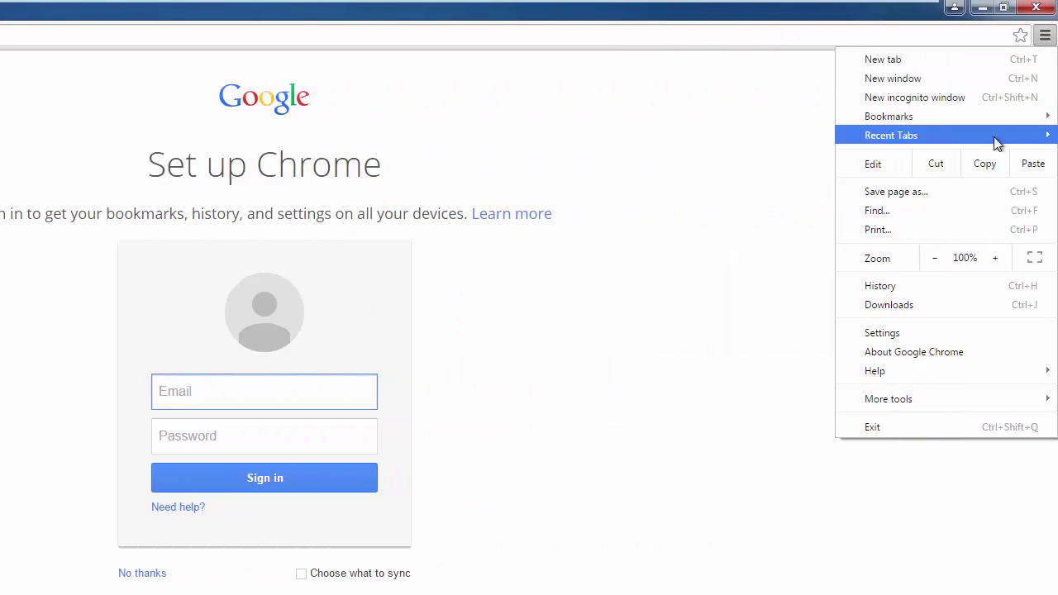
pyautogui.moveTo(922, 117)
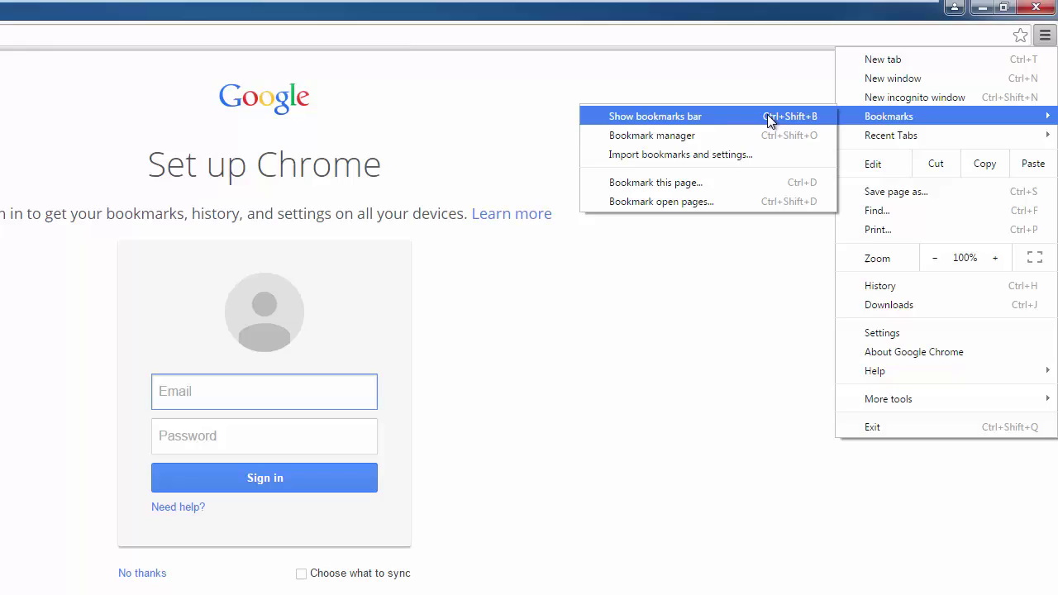
pyautogui.click(740, 135)
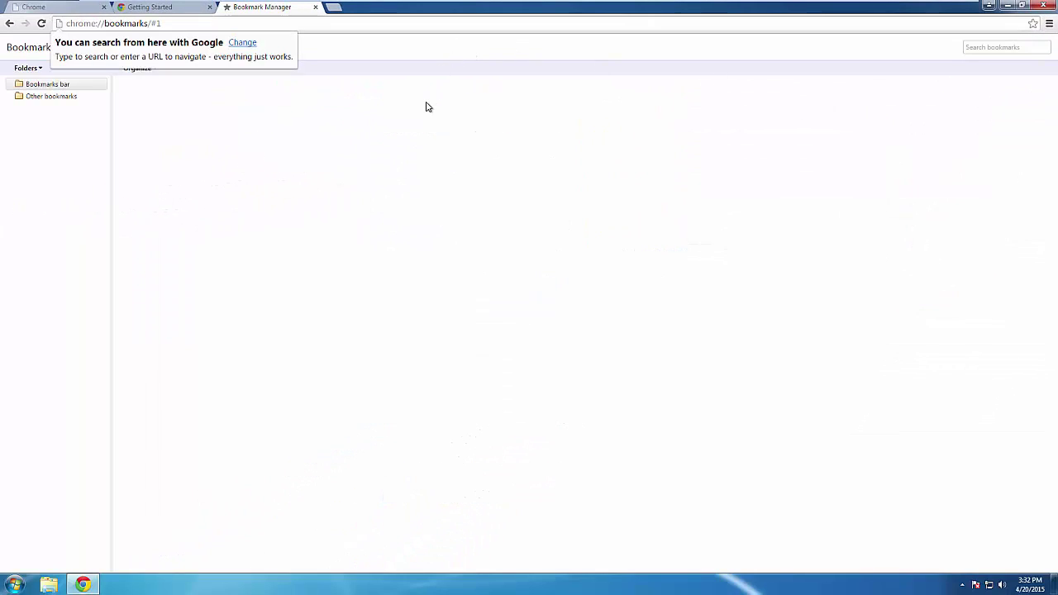
# Export the bookmarks to the Desktop as the HTML file bookmarks_4_20_15, then close Chrome.
pyautogui.click(55, 86)
pyautogui.click(142, 70)
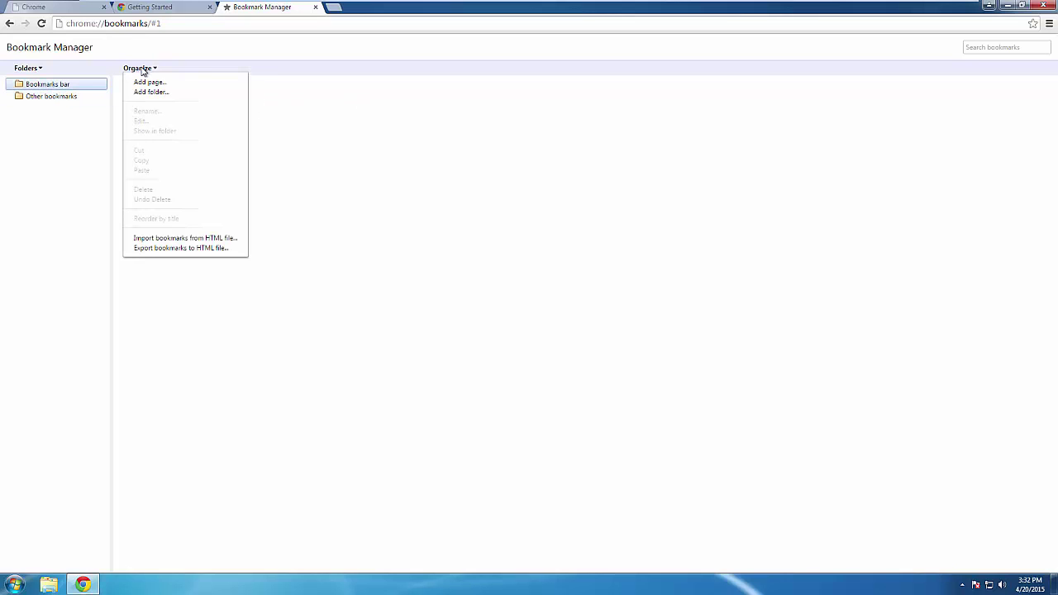
pyautogui.click(165, 249)
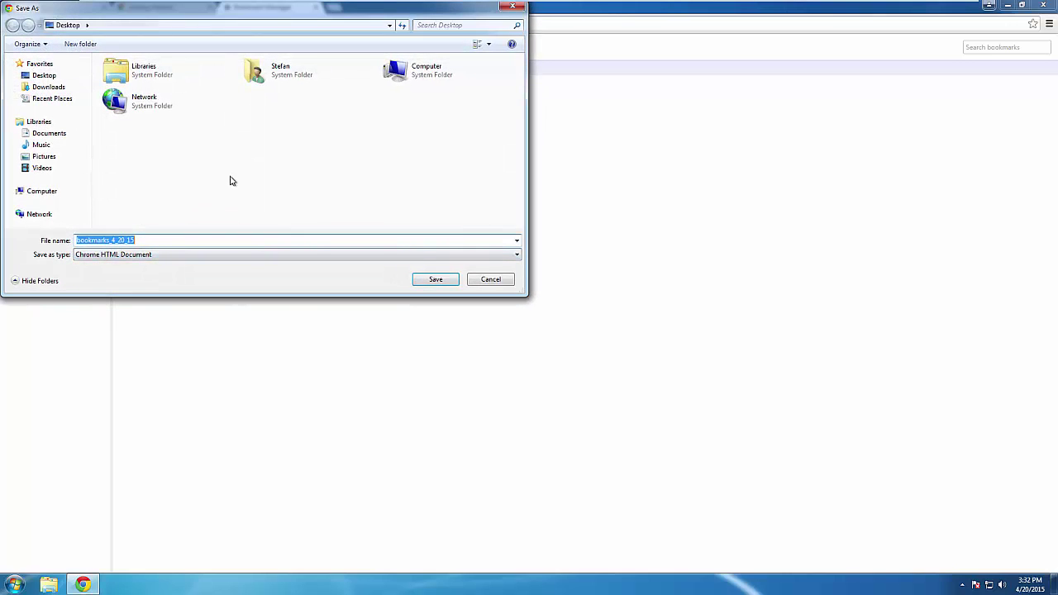
pyautogui.click(338, 239)
pyautogui.click(436, 280)
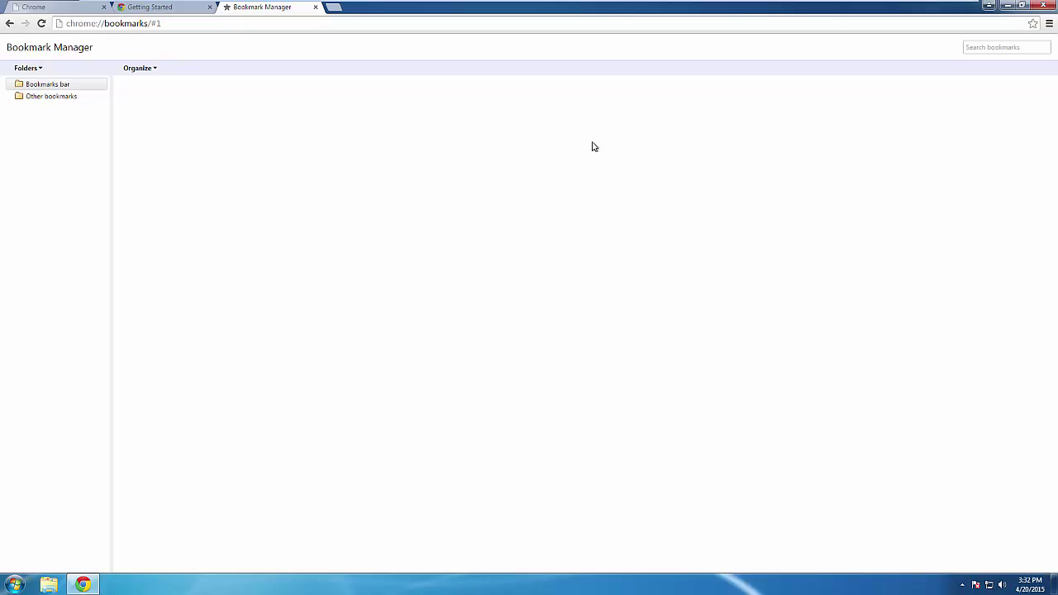
pyautogui.click(1046, 7)
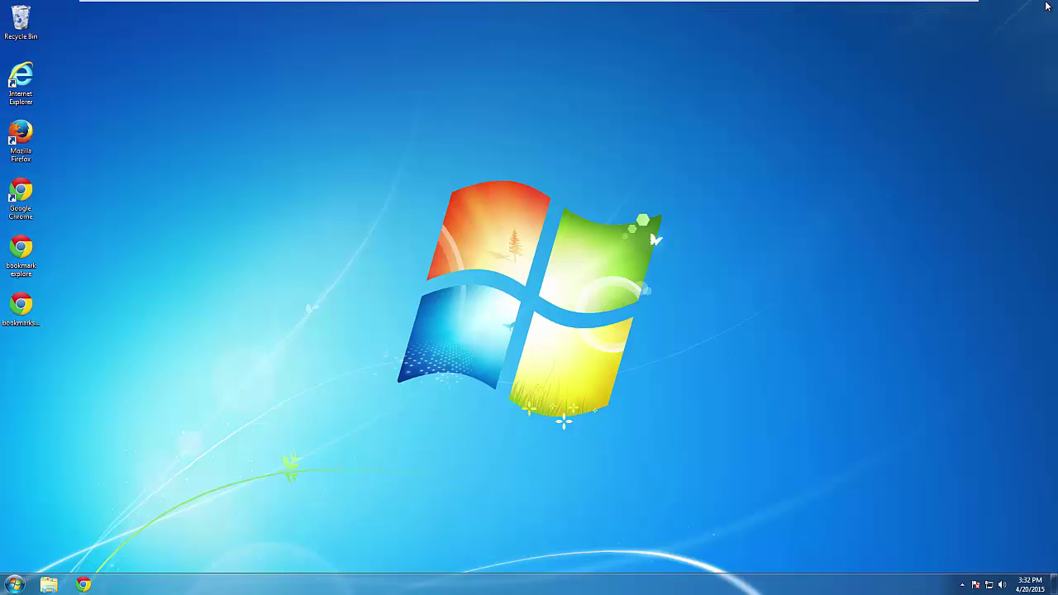
# Launch Firefox maximized, decline the default-browser prompt, and turn on the Menu Bar.
pyautogui.doubleClick(33, 130)
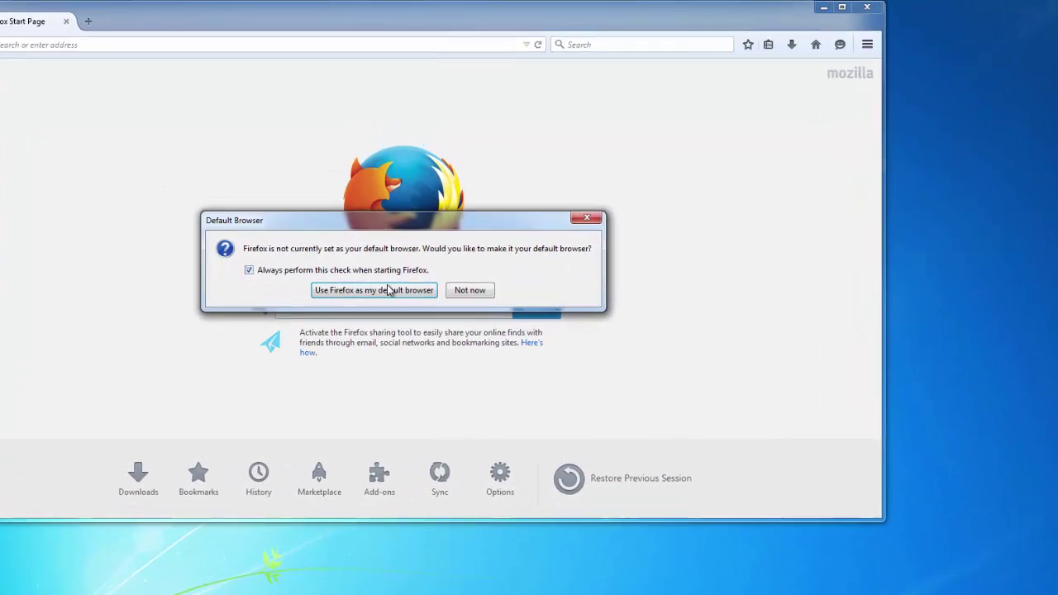
pyautogui.click(469, 290)
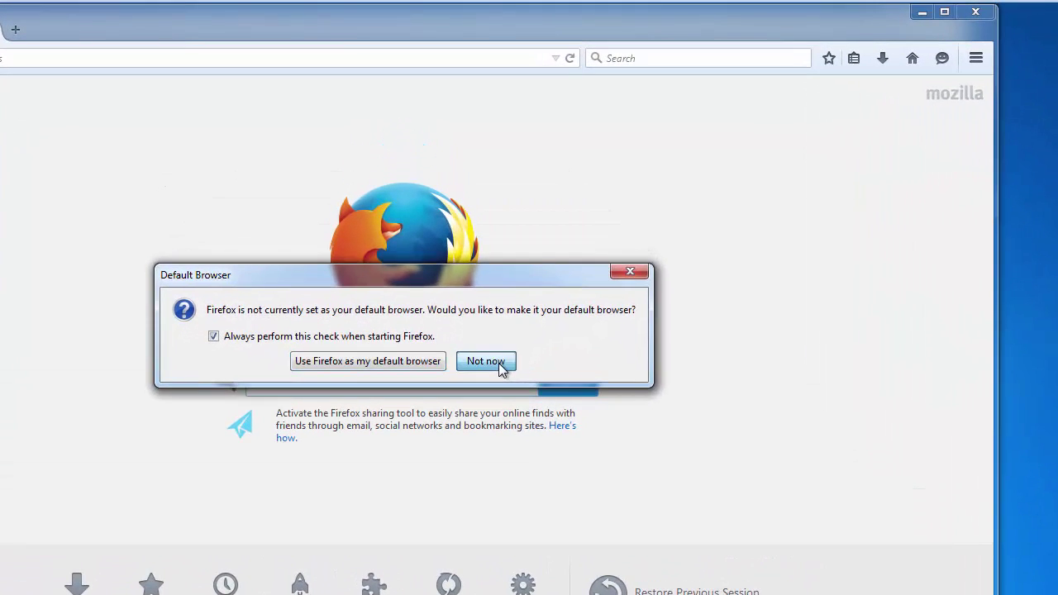
pyautogui.click(947, 12)
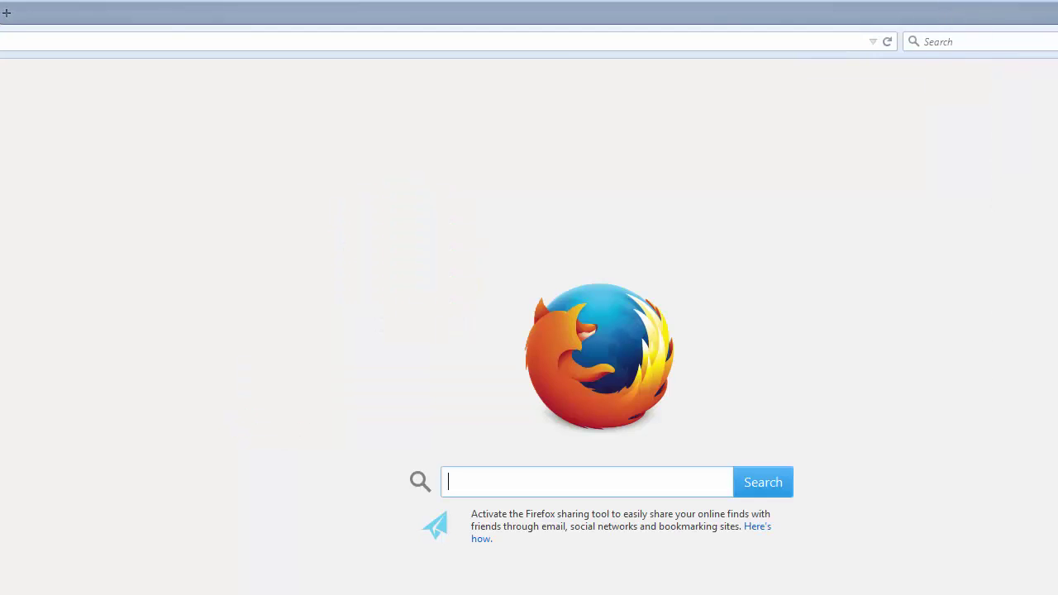
pyautogui.rightClick(494, 17)
pyautogui.click(546, 81)
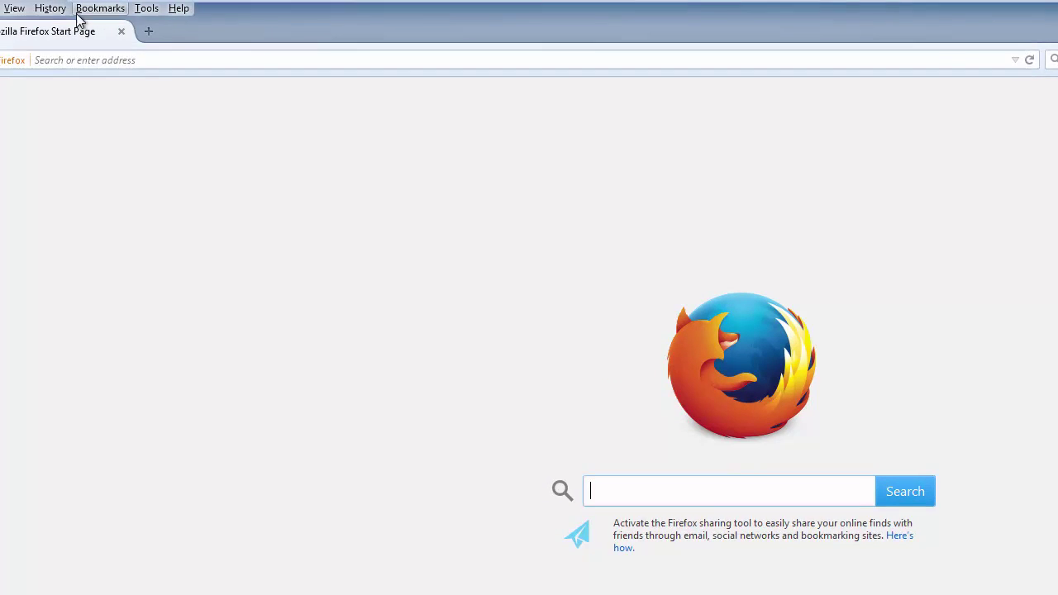
# Open the Show All Bookmarks library window and center it on screen.
pyautogui.click(100, 10)
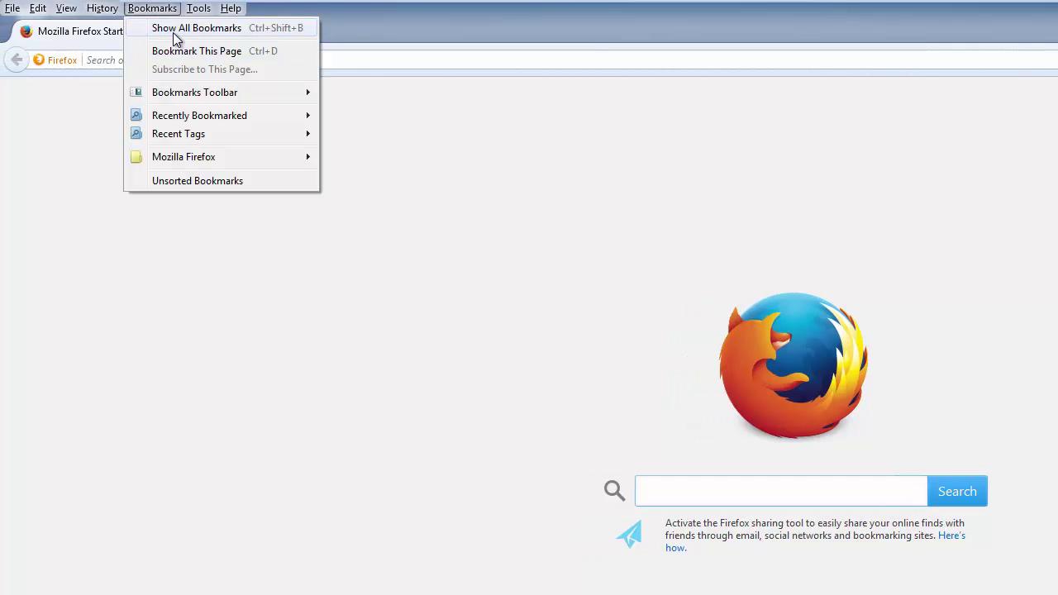
pyautogui.click(177, 29)
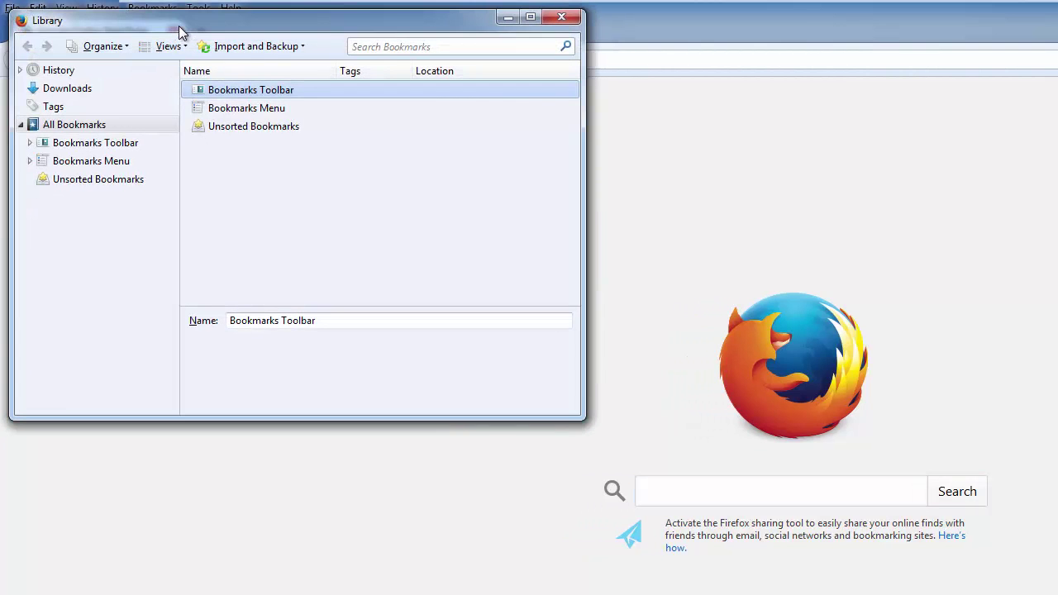
pyautogui.moveTo(180, 28); pyautogui.dragTo(463, 168)
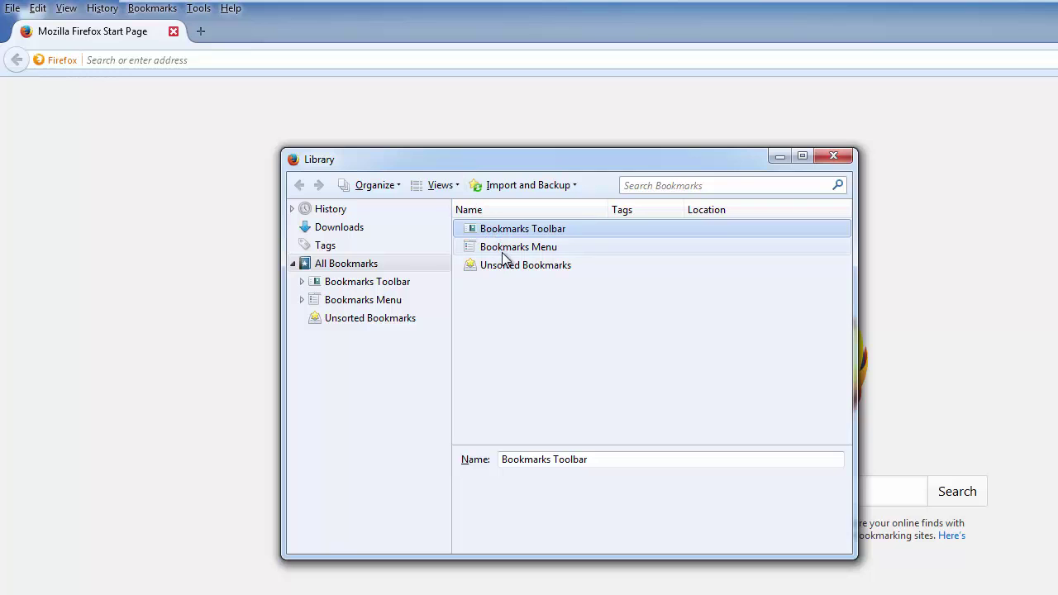
# Back up bookmarks to the Desktop as bookmarks-2015-04-20 JSON, then close the Library and Firefox.
pyautogui.click(525, 186)
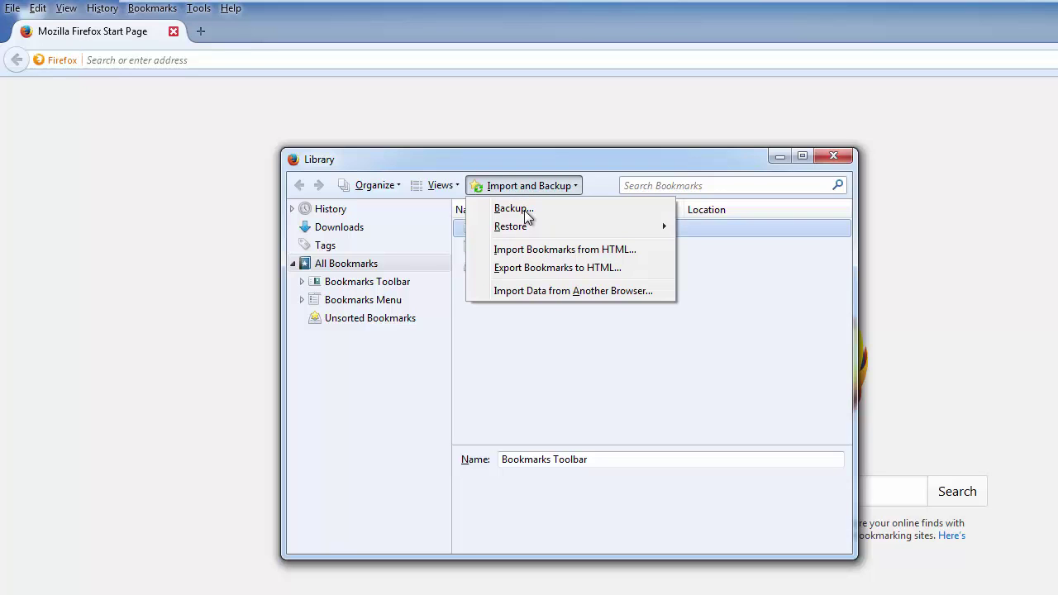
pyautogui.click(523, 208)
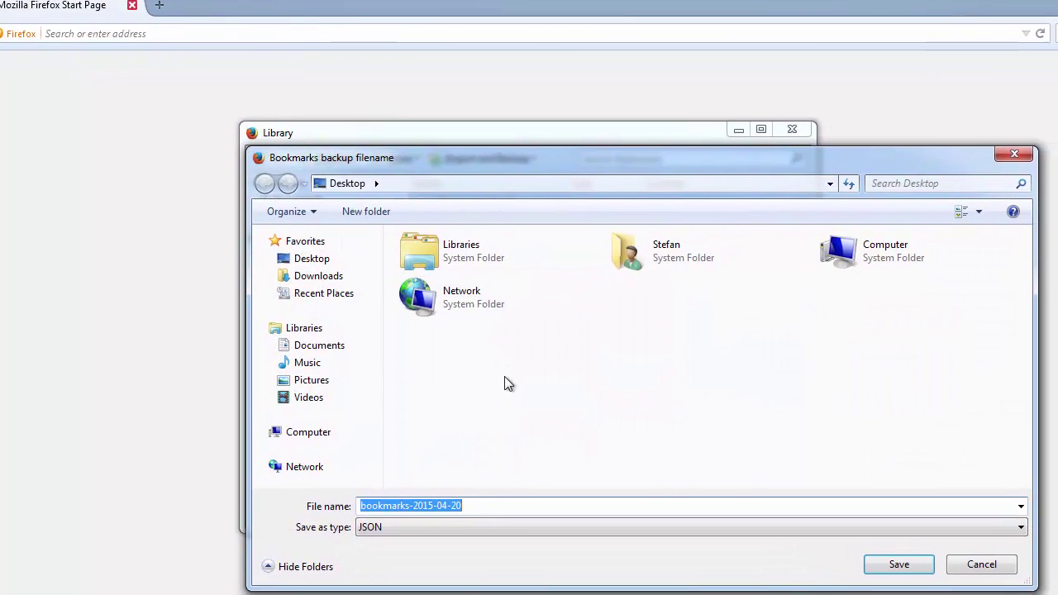
pyautogui.click(542, 424)
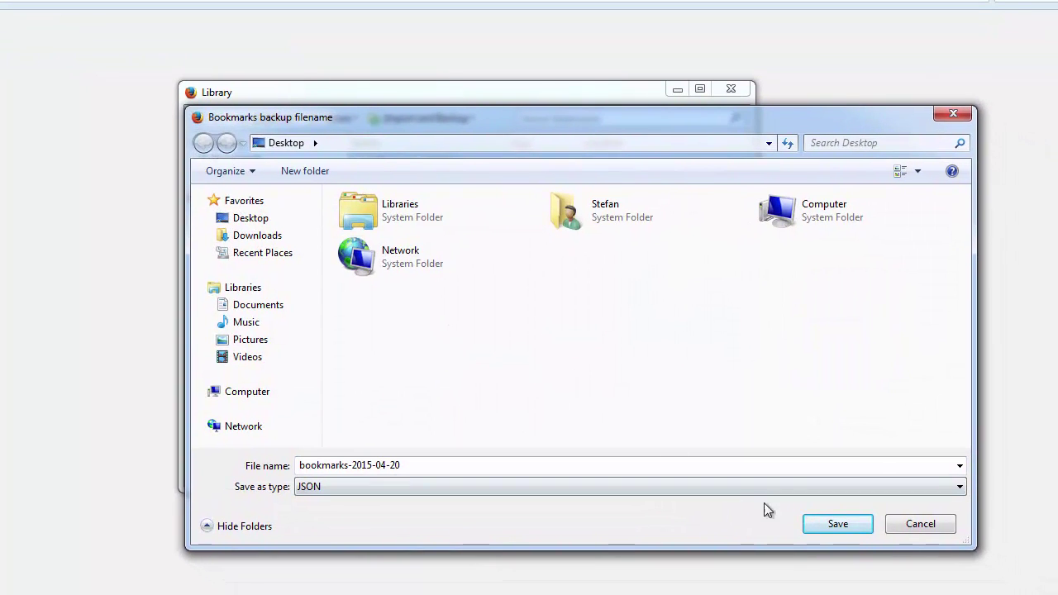
pyautogui.click(831, 526)
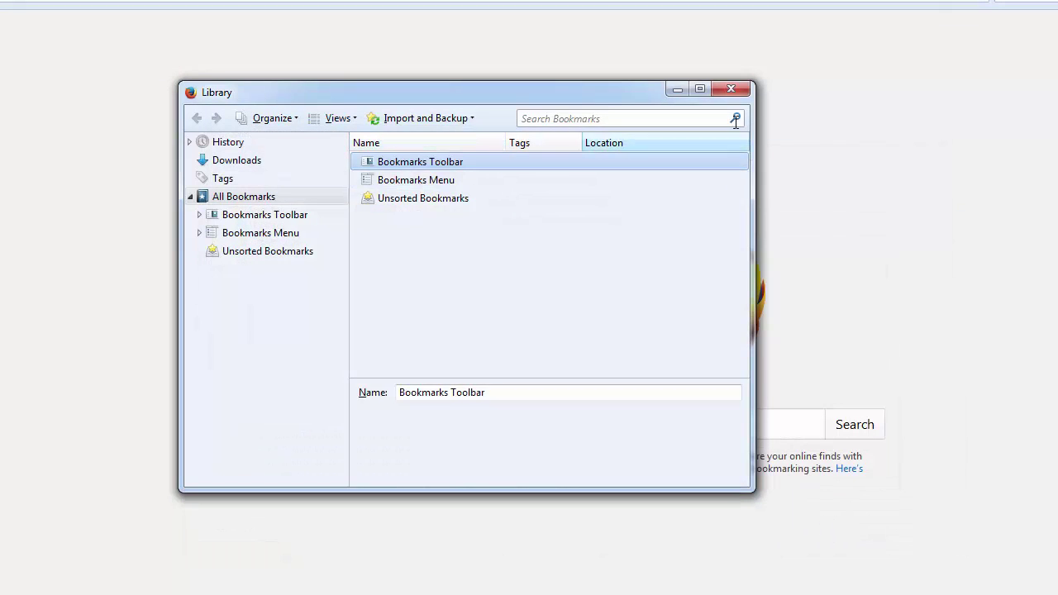
pyautogui.click(731, 88)
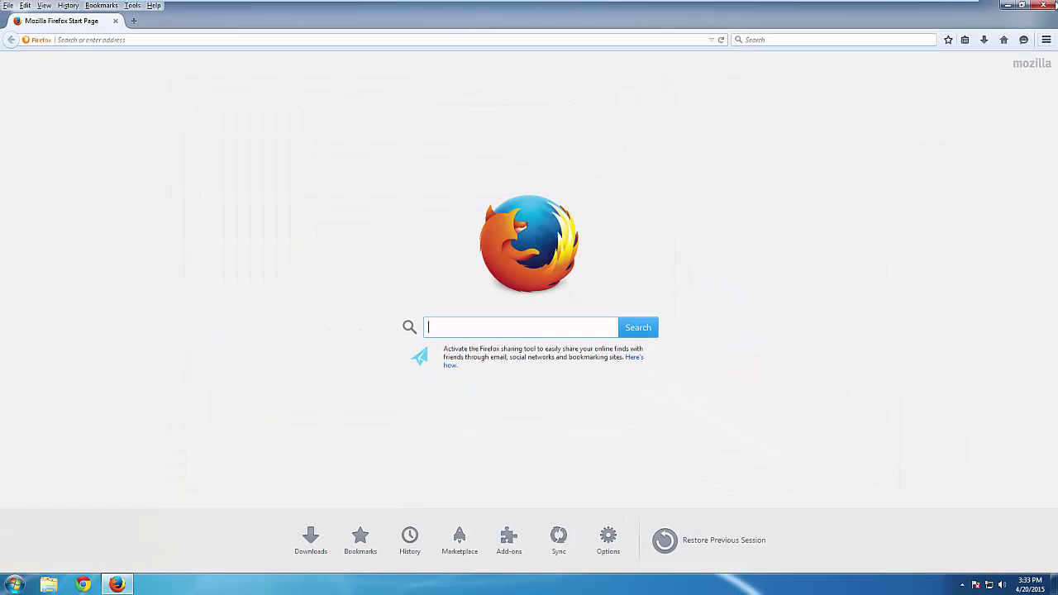
pyautogui.click(1044, 6)
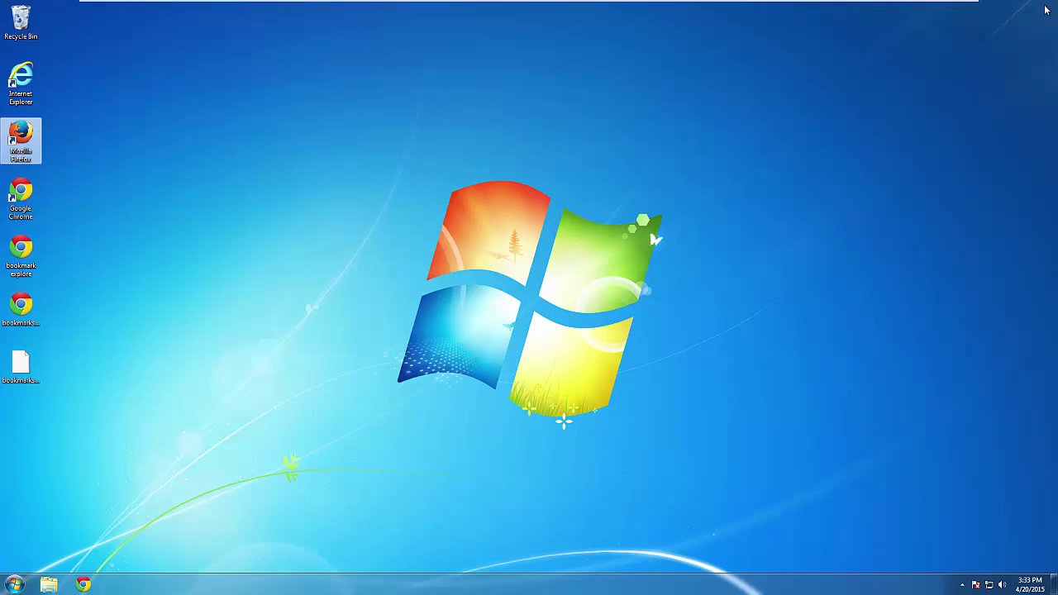
# Check the new bookmark backup files on the desktop, then clear the selection.
pyautogui.click(21, 364)
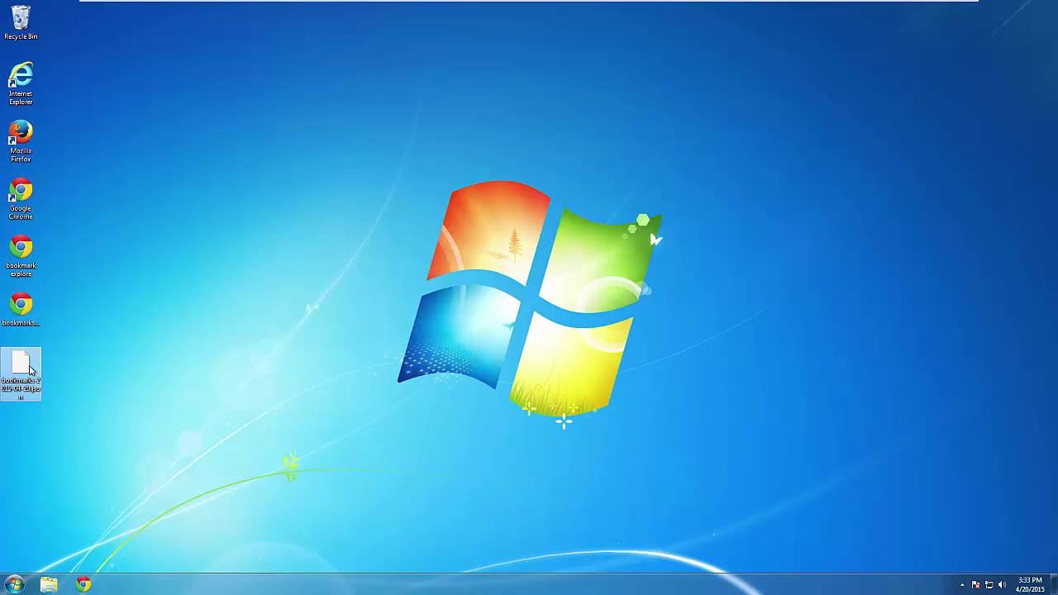
pyautogui.click(23, 307)
pyautogui.click(20, 266)
pyautogui.click(113, 248)
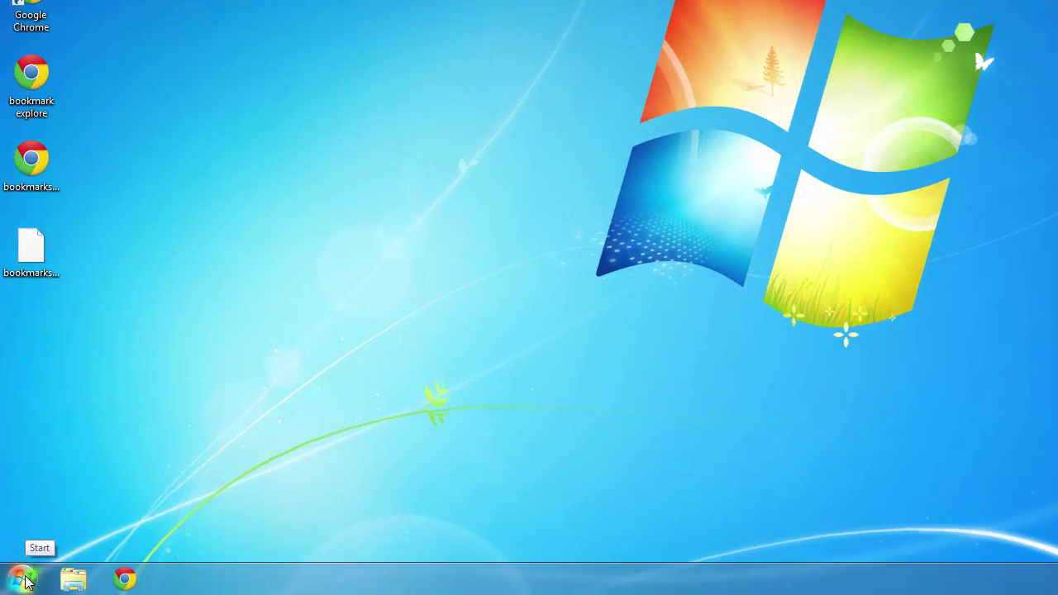
# Run %localappdata% from the Start menu search box.
pyautogui.click(16, 585)
pyautogui.click(68, 539)
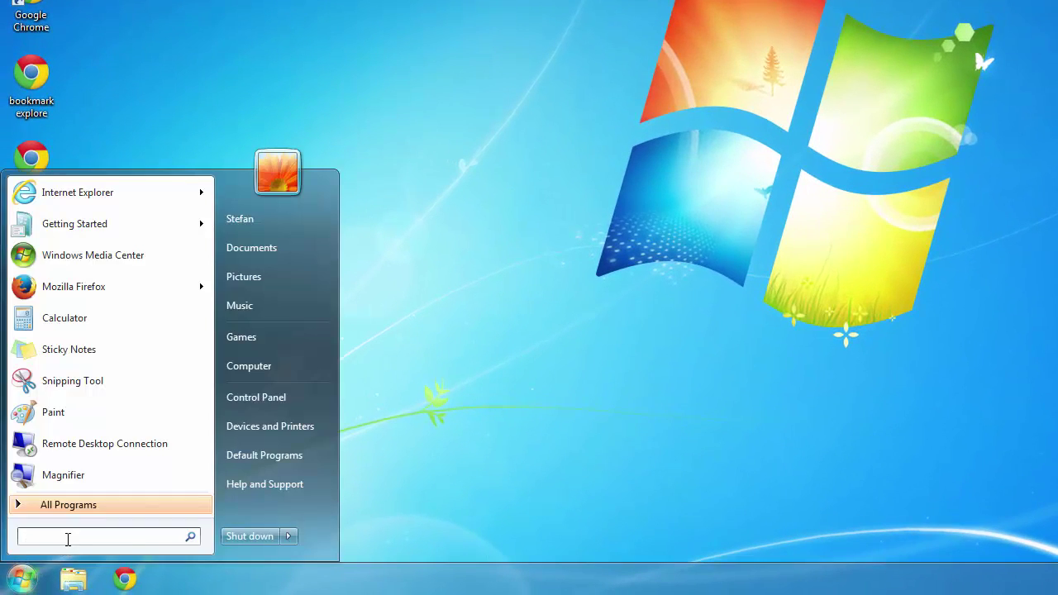
pyautogui.write('%')
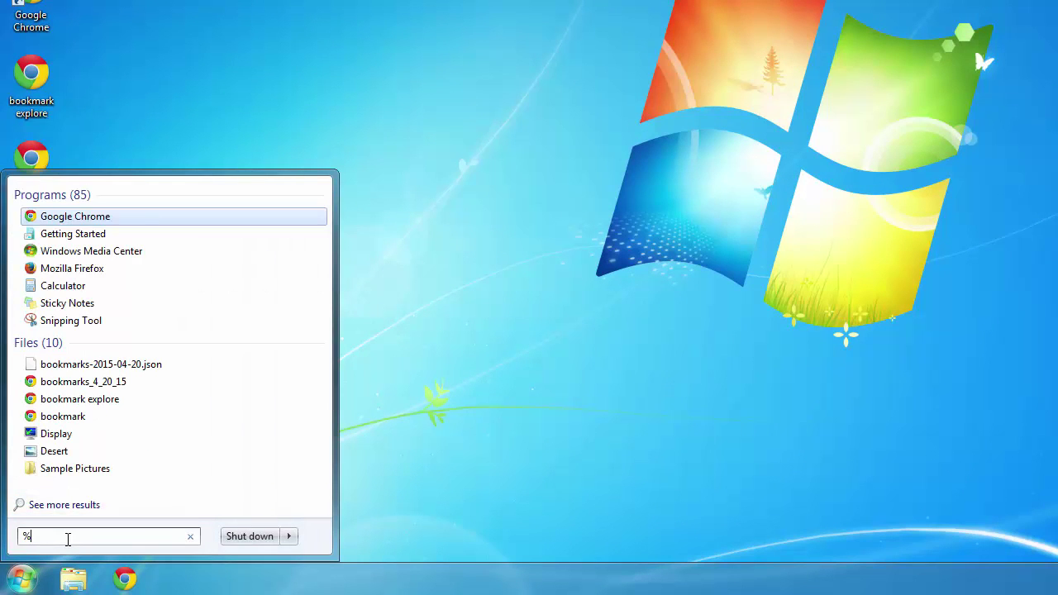
pyautogui.write('locala')
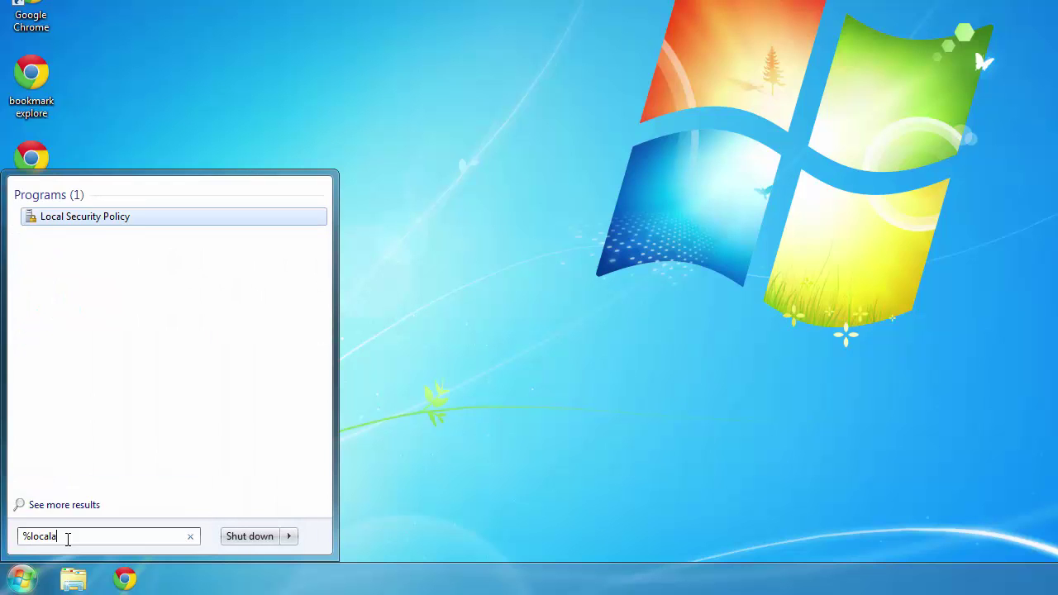
pyautogui.write('ppdata%')
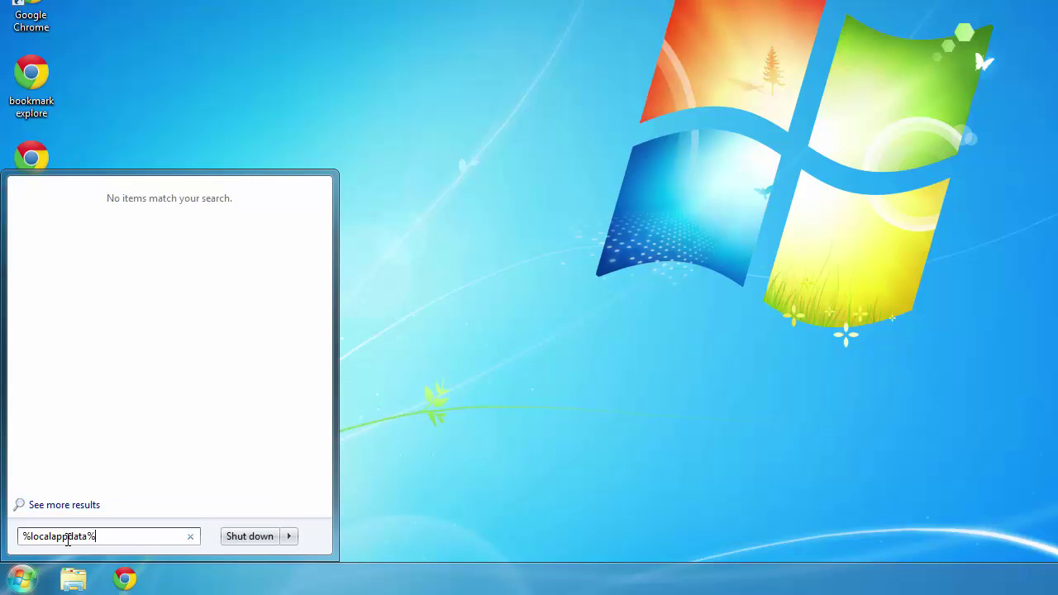
pyautogui.press('Return')
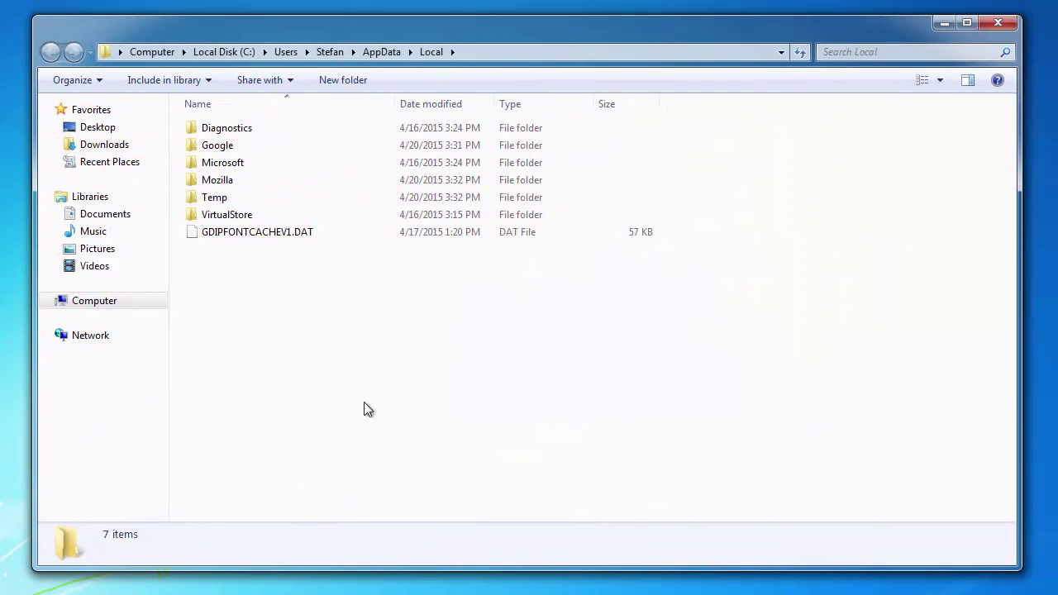
# Delete the Chrome profile folder inside AppData\Local\Google.
pyautogui.doubleClick(221, 147)
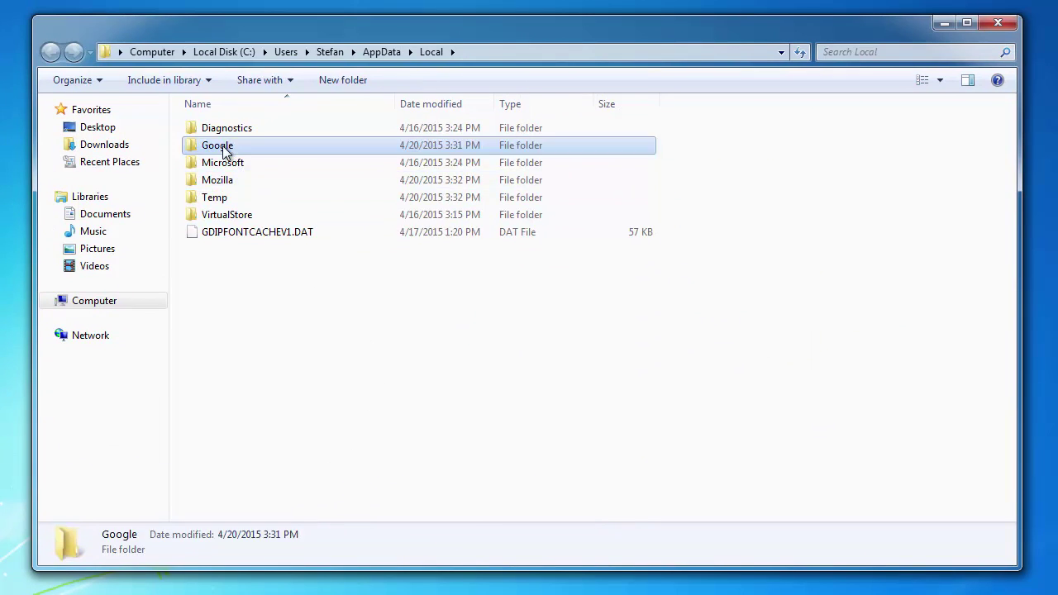
pyautogui.click(222, 134)
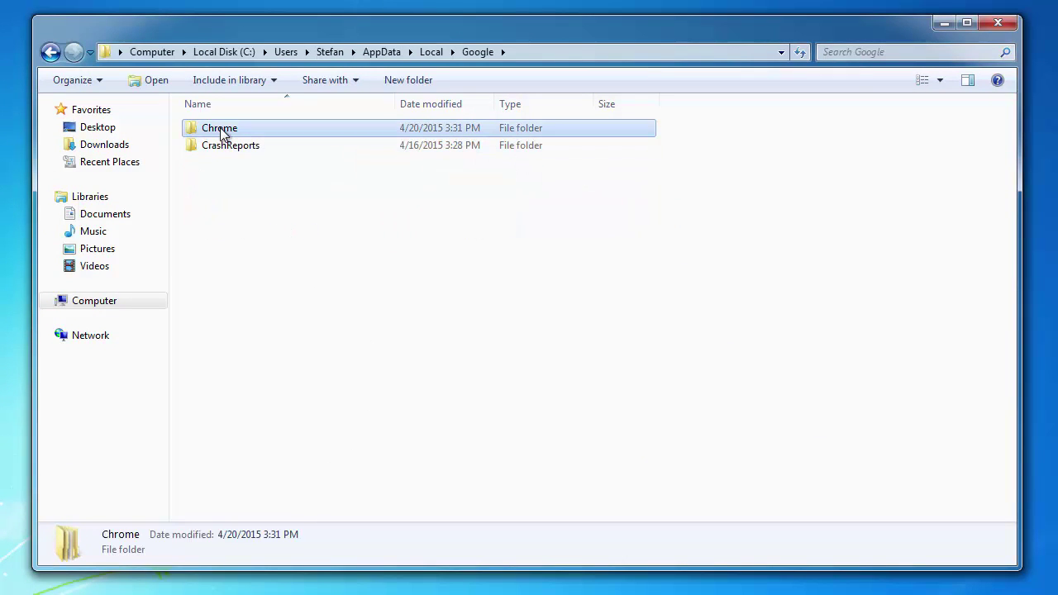
pyautogui.rightClick(224, 136)
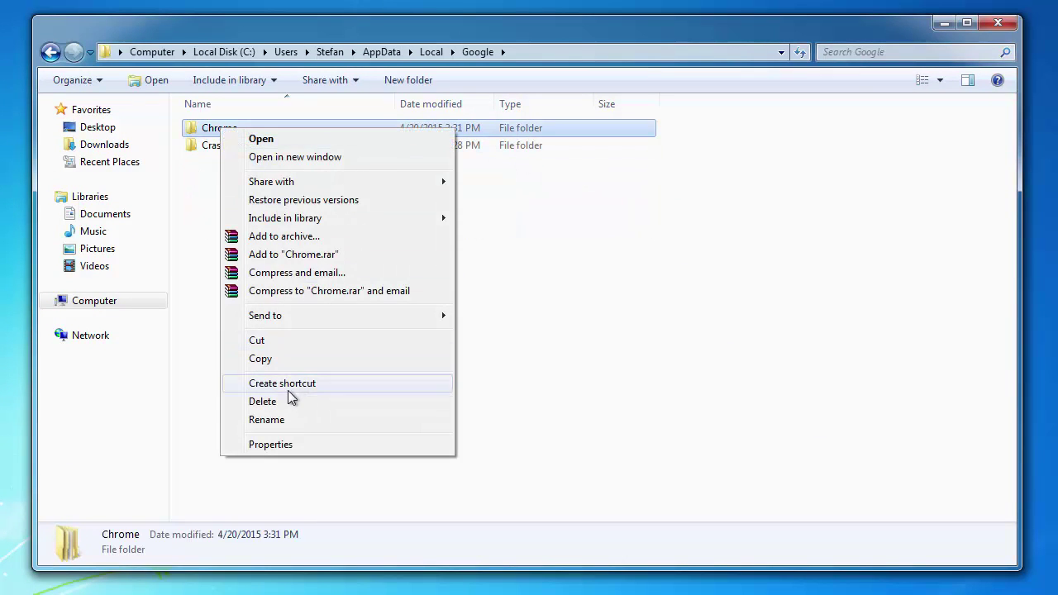
pyautogui.click(291, 401)
pyautogui.click(584, 360)
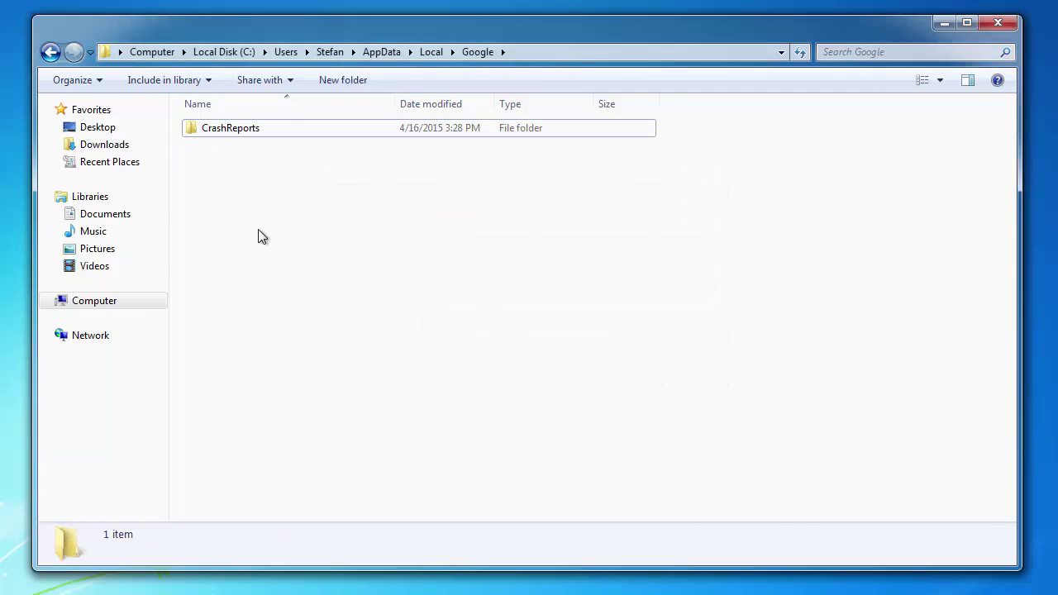
# Delete the Mozilla folder from AppData\Local.
pyautogui.click(50, 52)
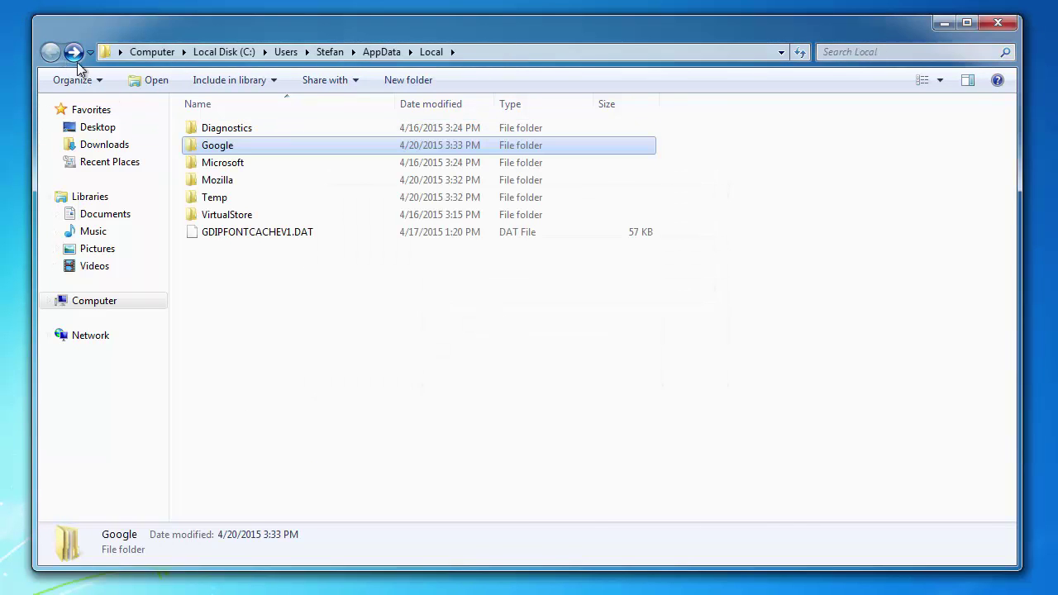
pyautogui.click(226, 181)
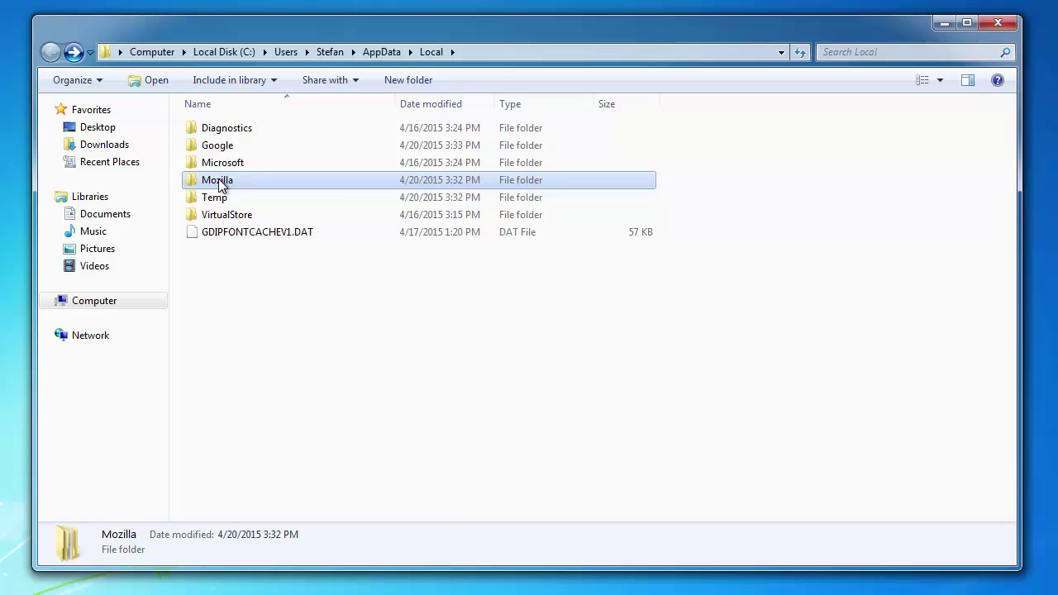
pyautogui.rightClick(222, 186)
pyautogui.click(298, 452)
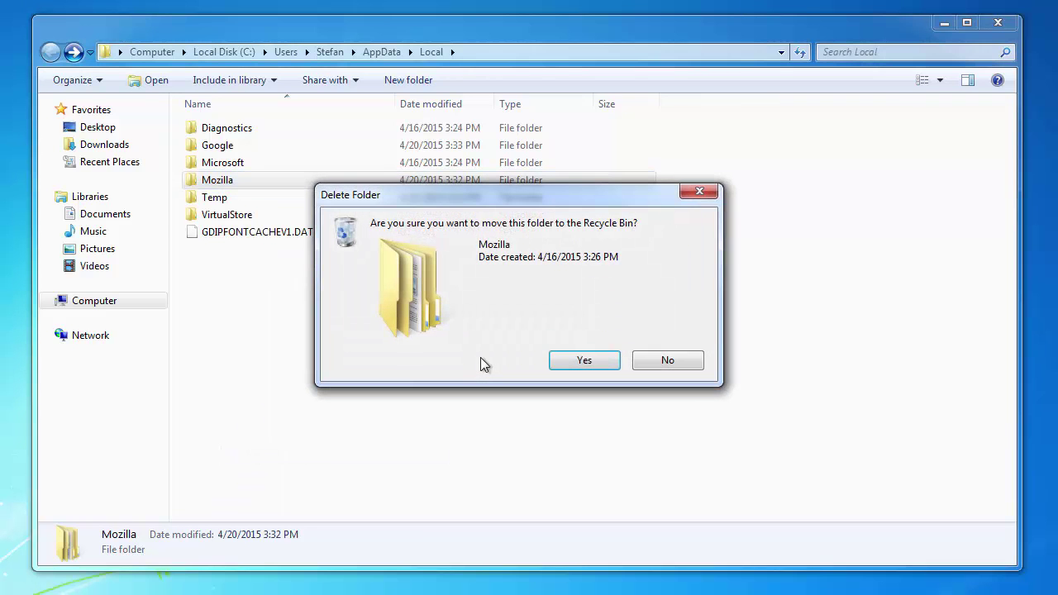
pyautogui.click(592, 361)
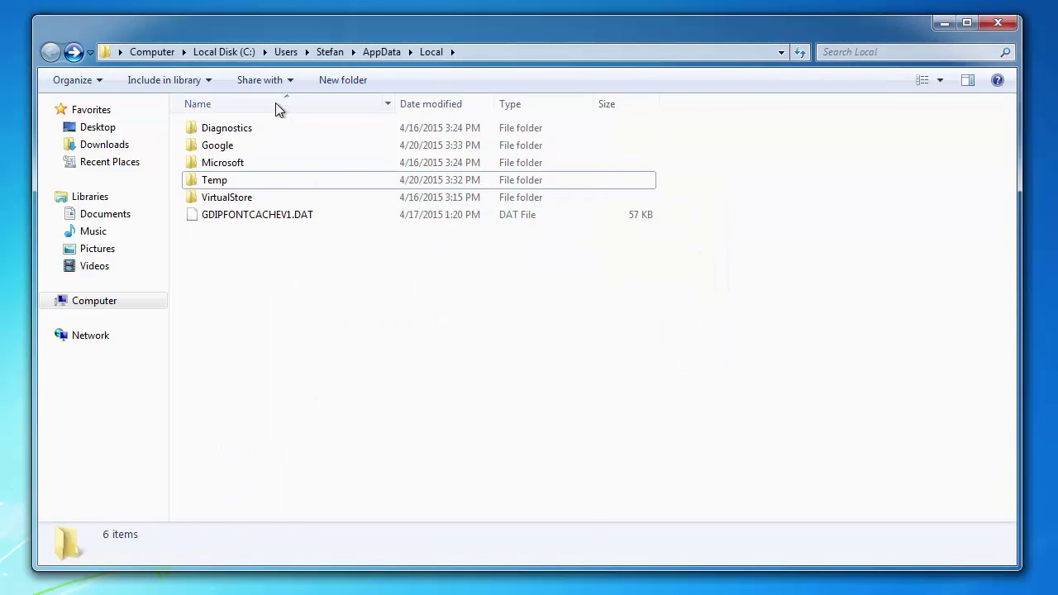
# Delete the Mozilla folder from AppData\Roaming.
pyautogui.click(379, 50)
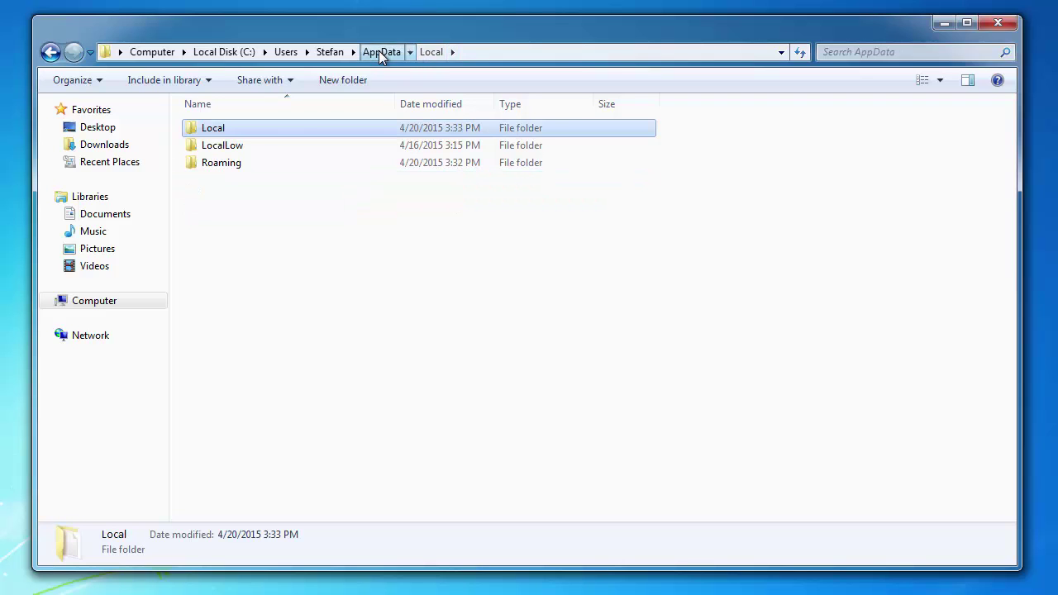
pyautogui.doubleClick(224, 165)
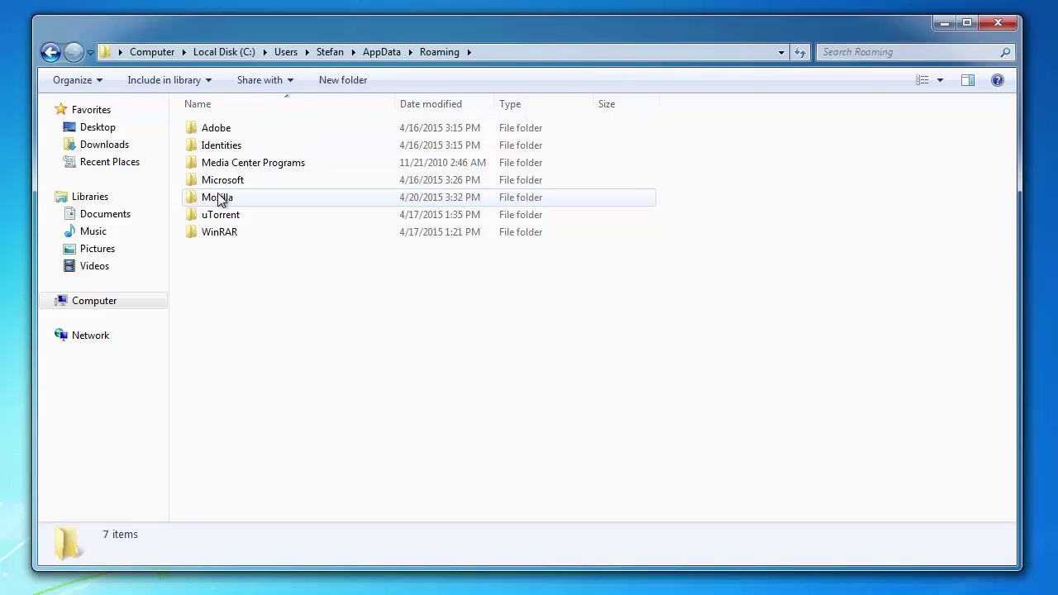
pyautogui.click(220, 199)
pyautogui.rightClick(214, 204)
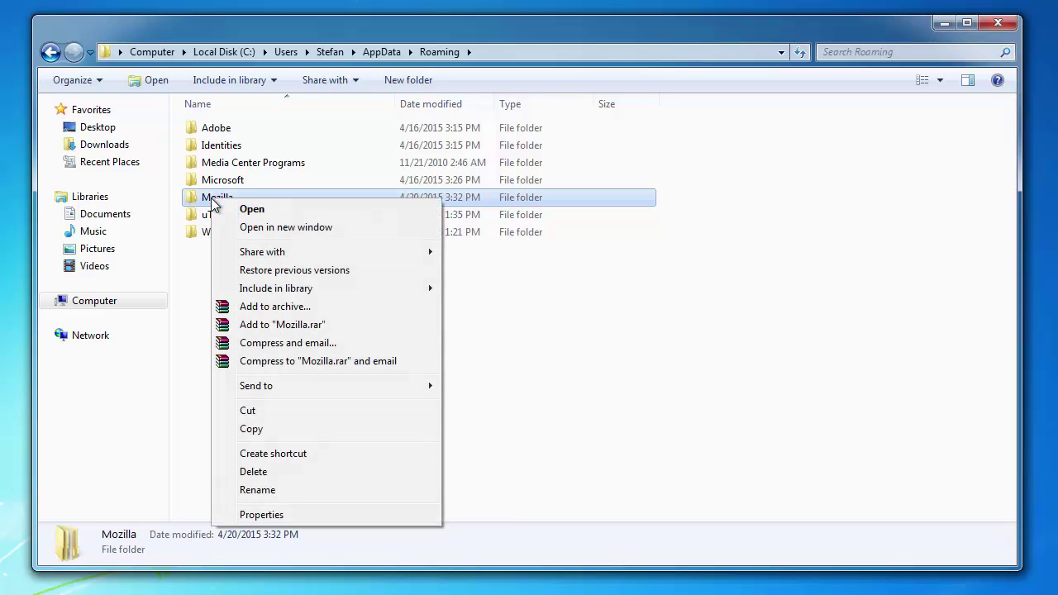
pyautogui.click(291, 470)
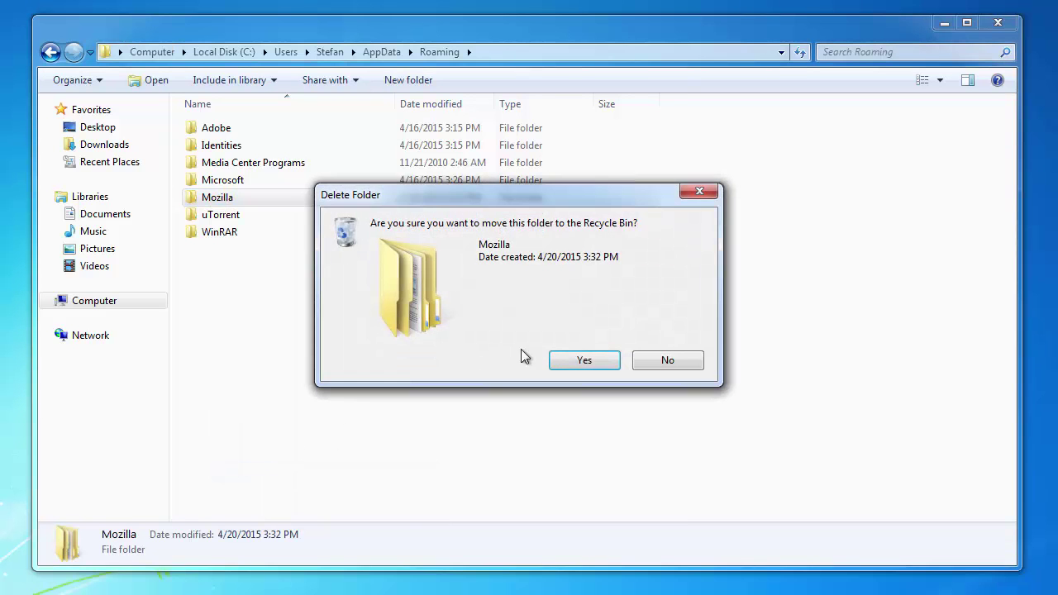
pyautogui.click(569, 359)
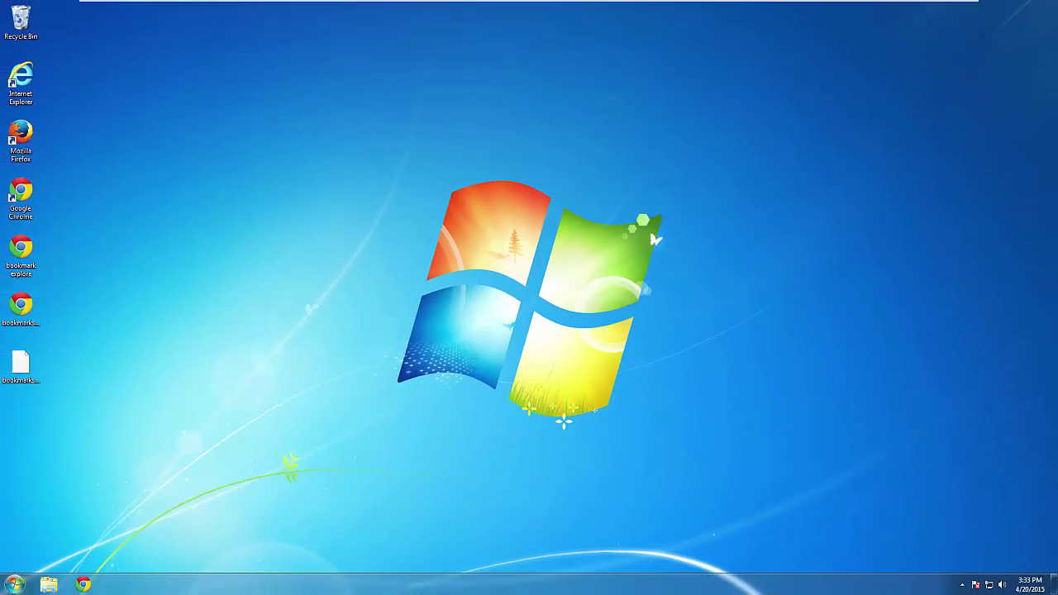
# Open Control Panel with View by kept on Small icons.
pyautogui.click(15, 585)
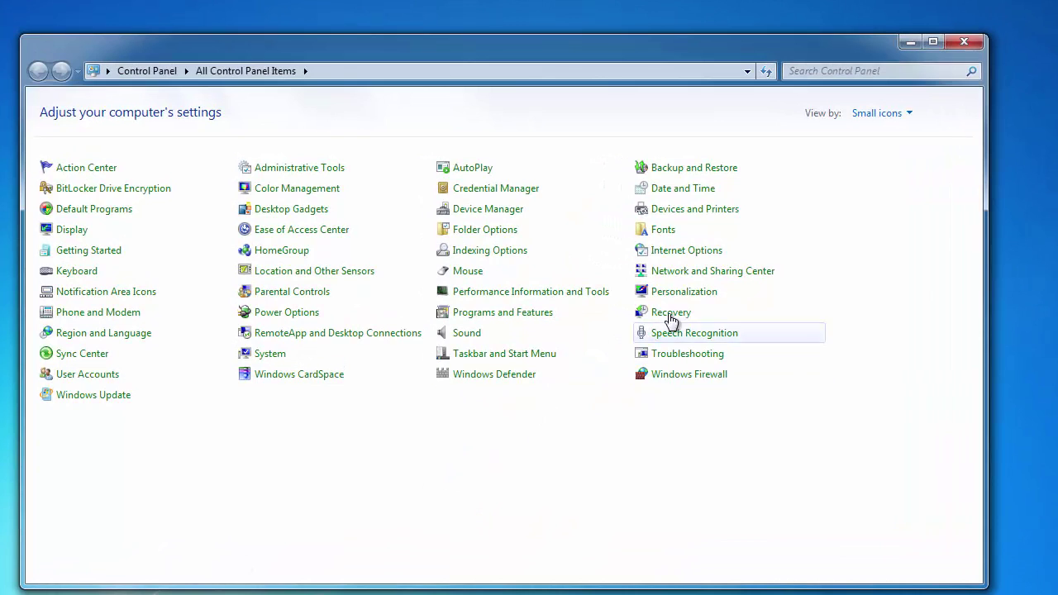
pyautogui.click(875, 113)
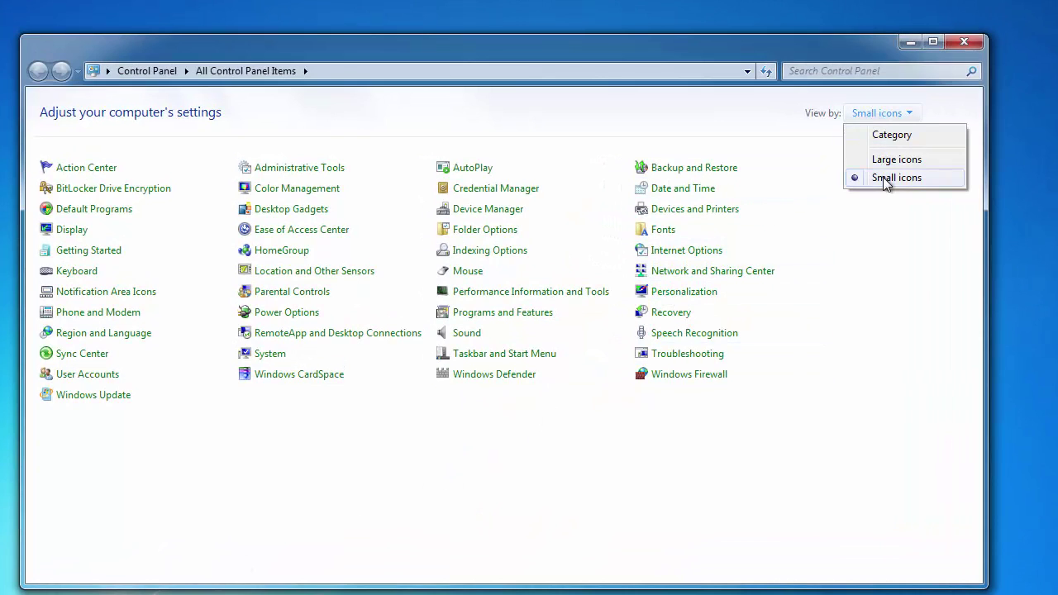
pyautogui.click(883, 177)
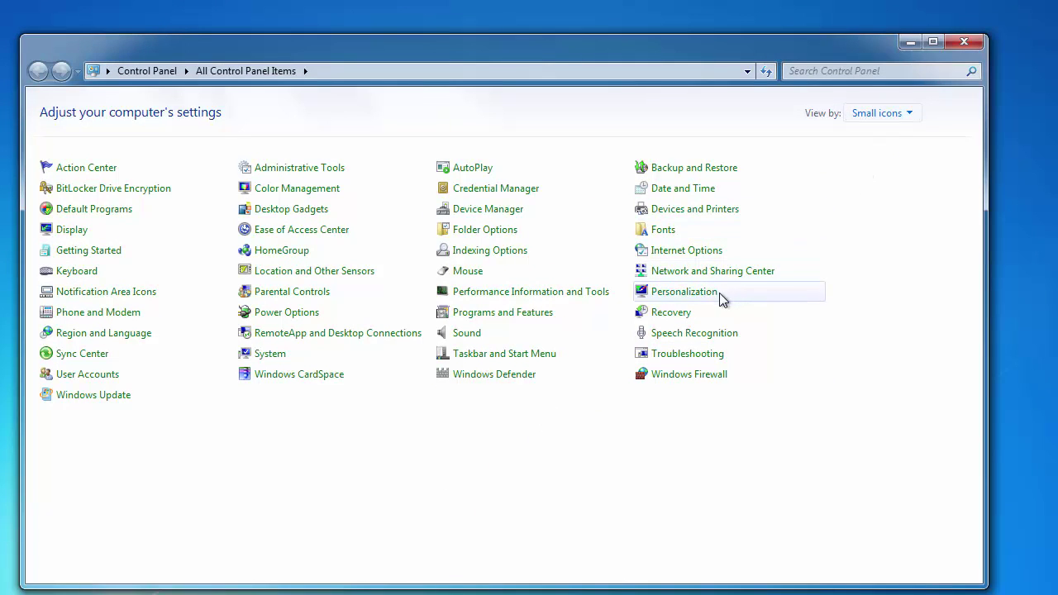
# Reset Internet Explorer settings from the Internet Options Advanced tab and close the dialog.
pyautogui.click(693, 258)
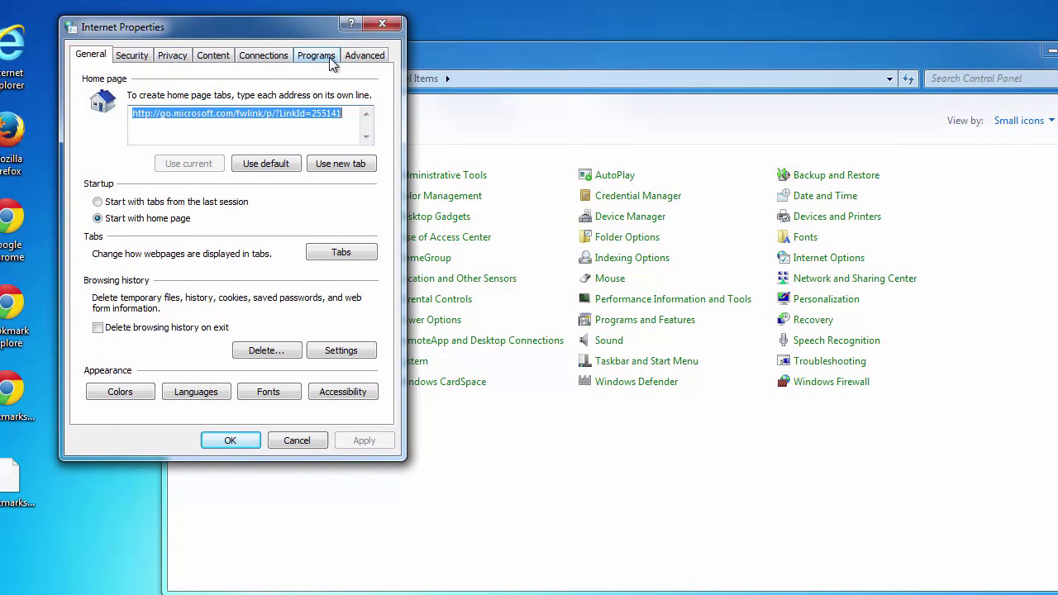
pyautogui.click(362, 59)
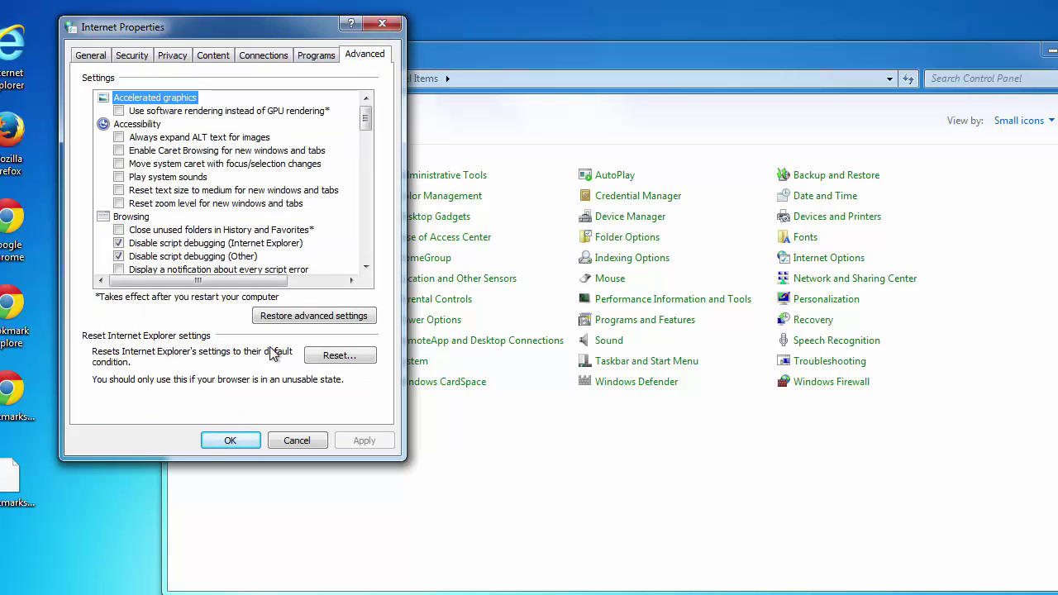
pyautogui.click(344, 361)
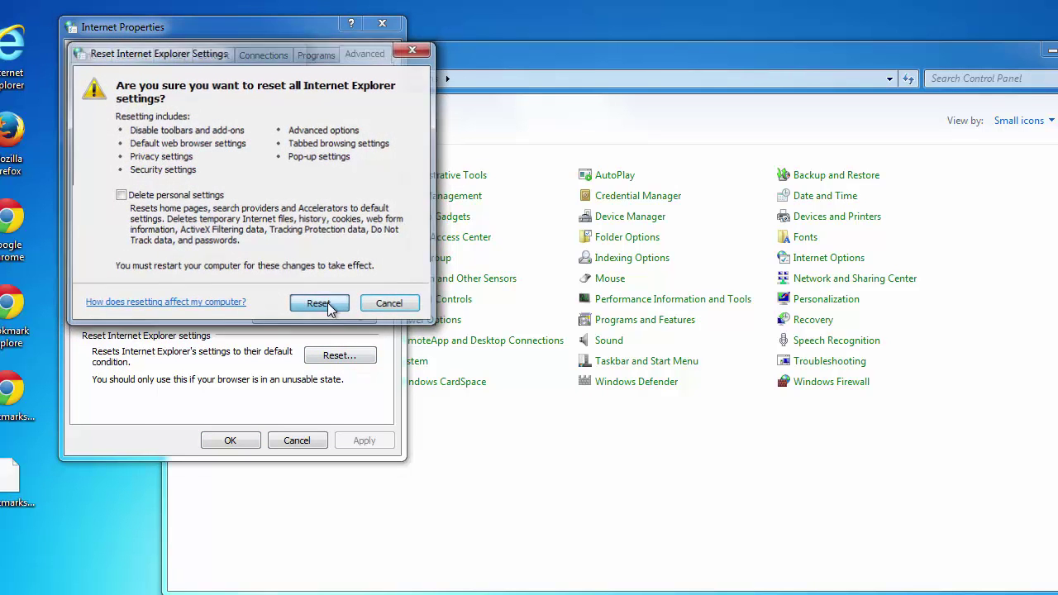
pyautogui.click(327, 303)
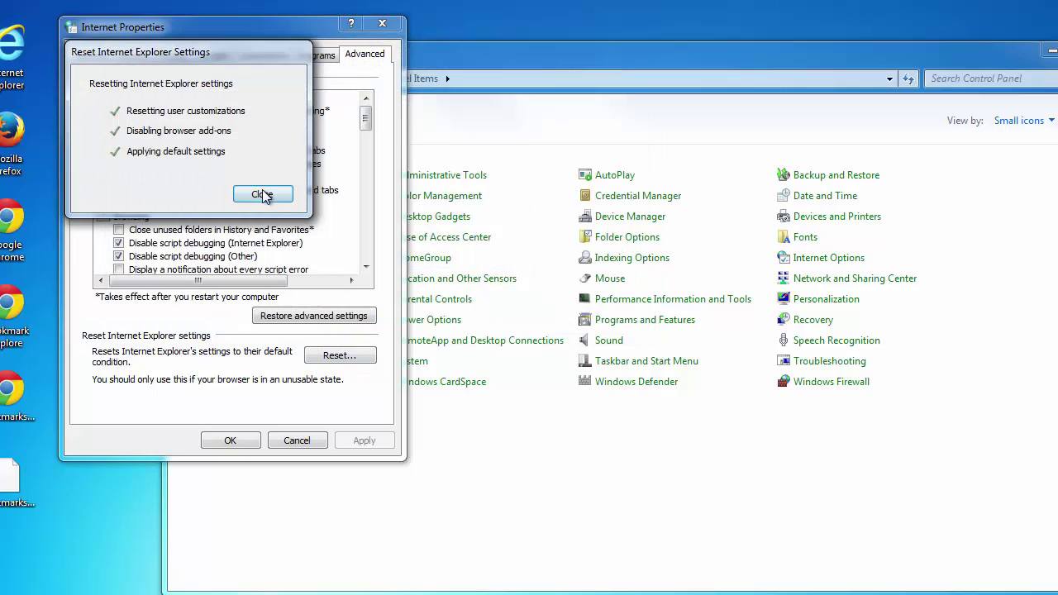
pyautogui.click(263, 196)
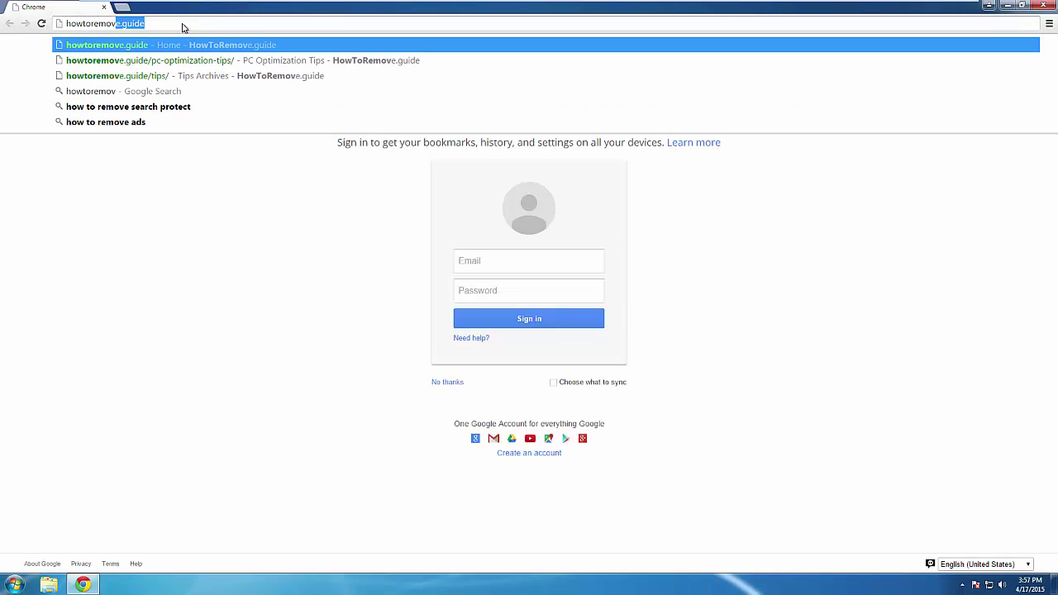
# Load howtoremove.guide and open the PC Optimization Tips article from TIPS.
pyautogui.press('Return')
pyautogui.click(453, 123)
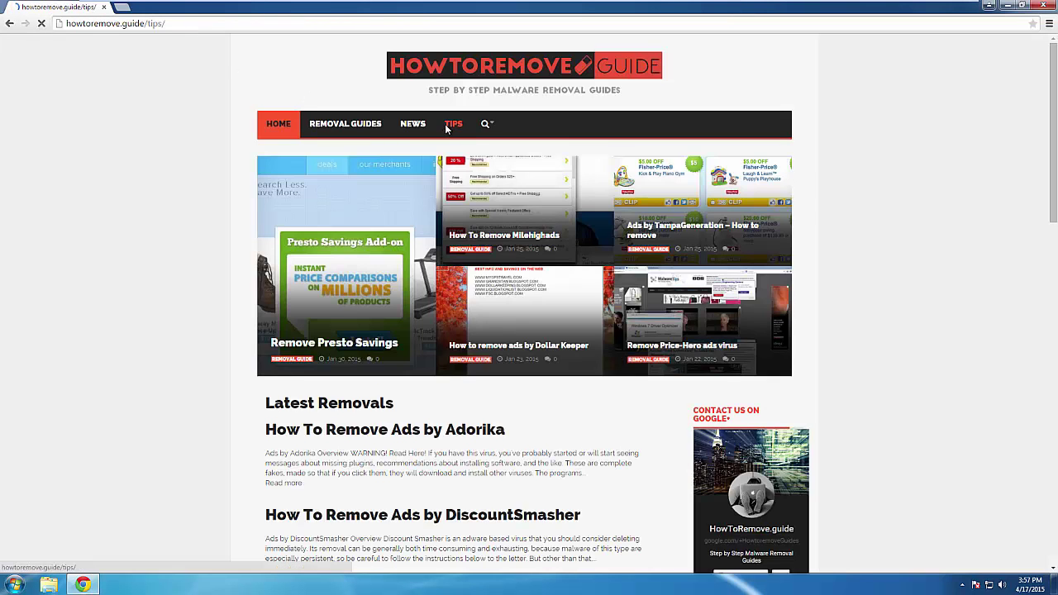
pyautogui.click(317, 251)
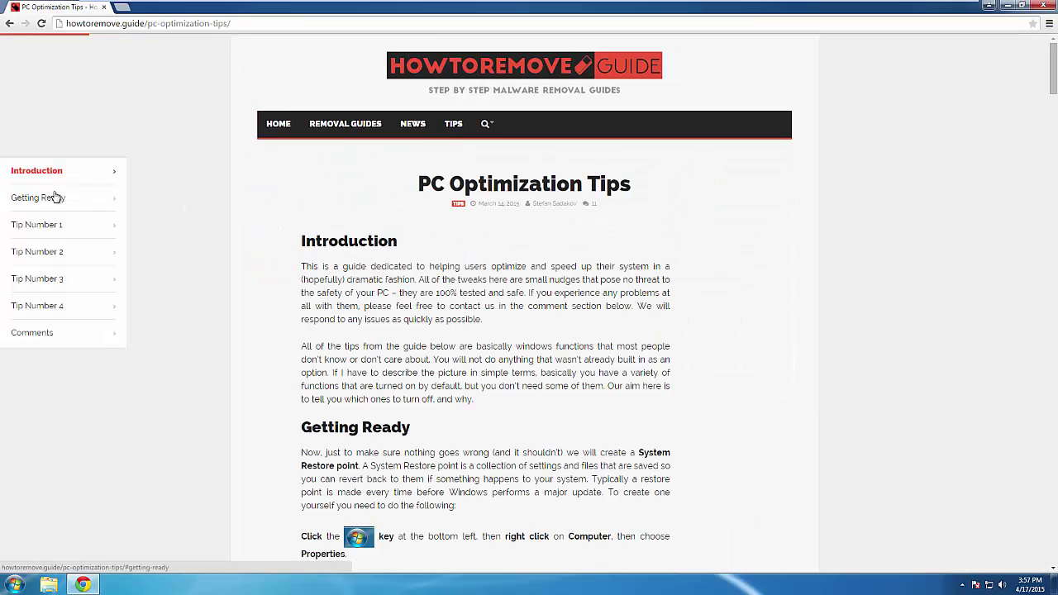
# Step through the table of contents from Getting Ready down to Tip Number 3.
pyautogui.click(50, 197)
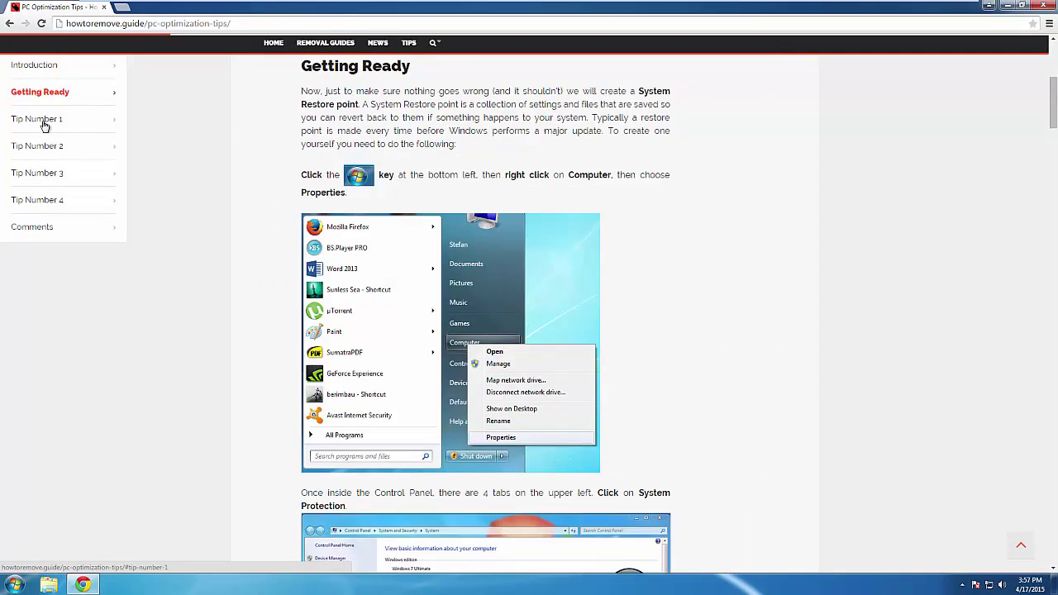
pyautogui.click(44, 124)
pyautogui.click(45, 147)
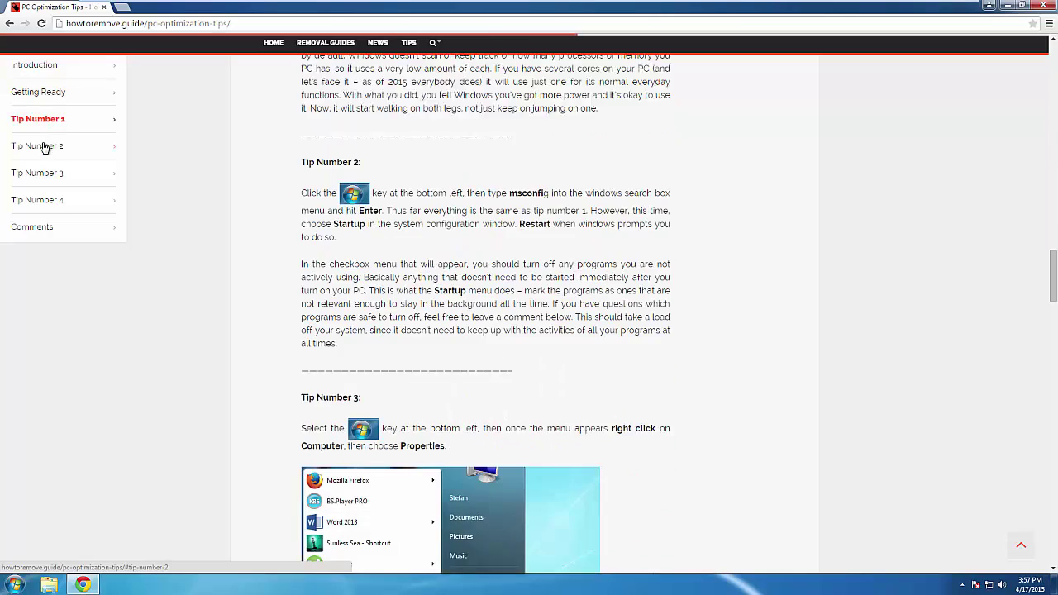
pyautogui.click(48, 173)
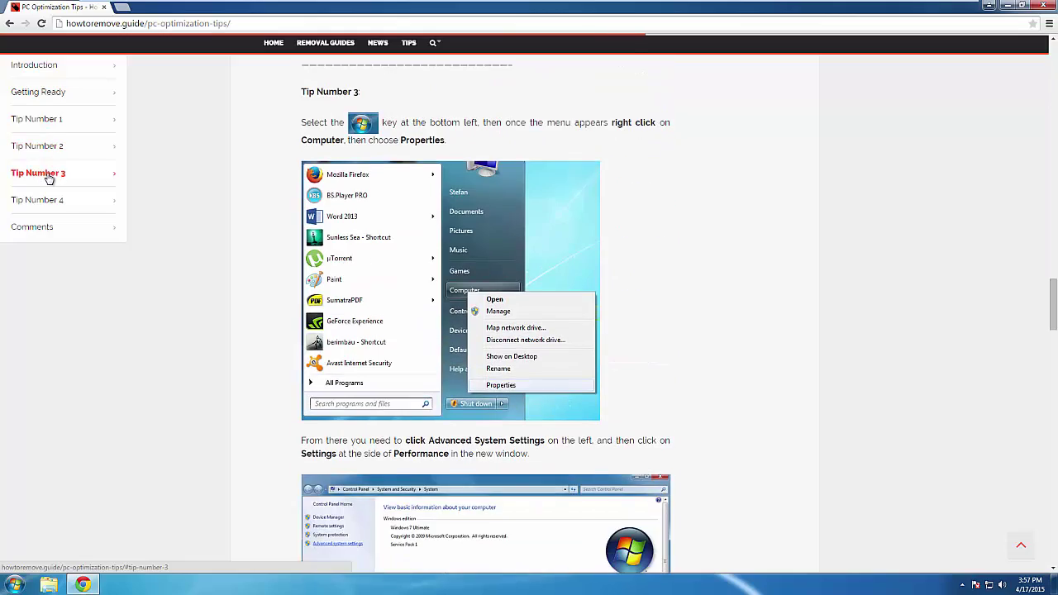